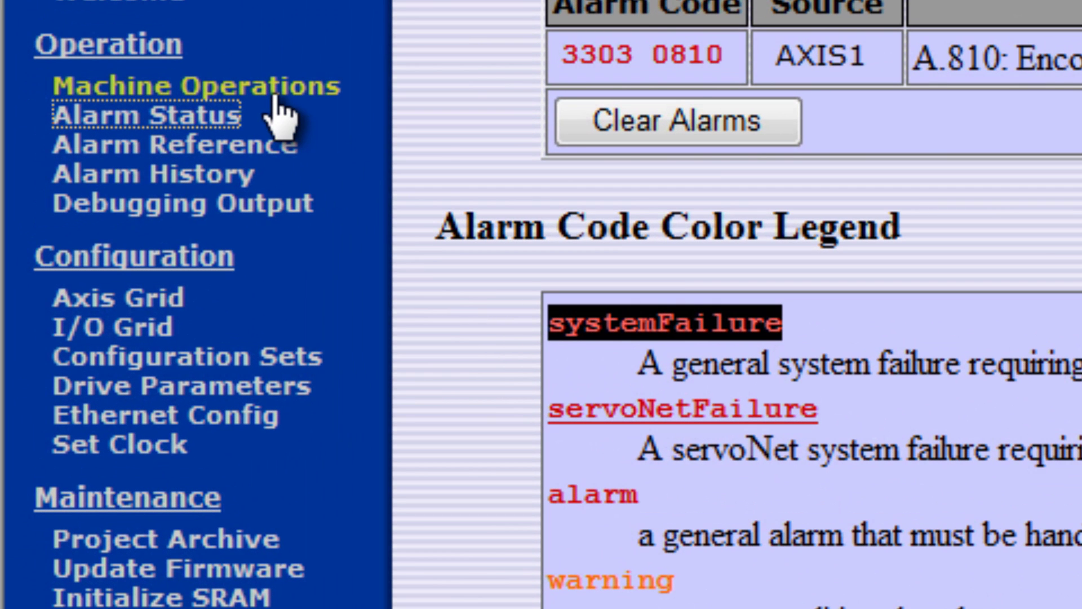
- From Machine Operations > Drive Pn, run Abs Encoder Init on AXIS1 and accept the warning
left_click(113, 189)
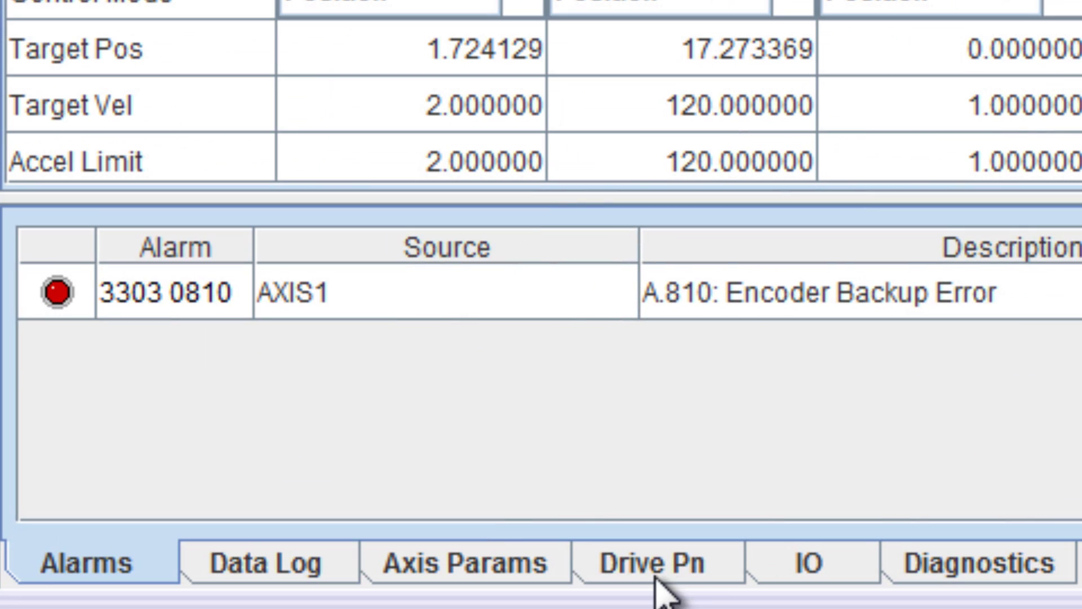
left_click(649, 567)
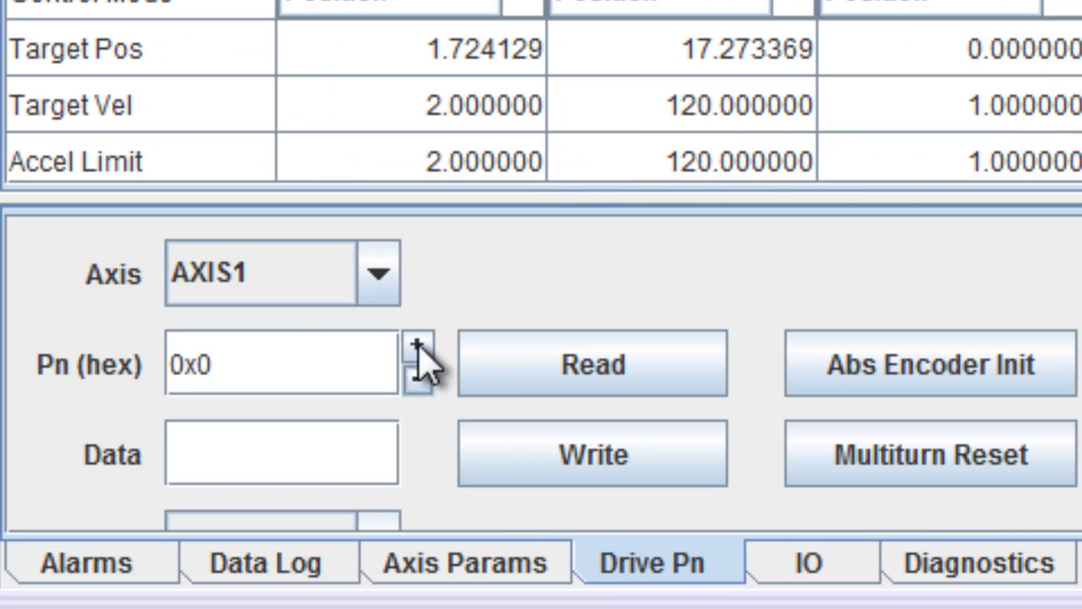
left_click(377, 274)
left_click(327, 344)
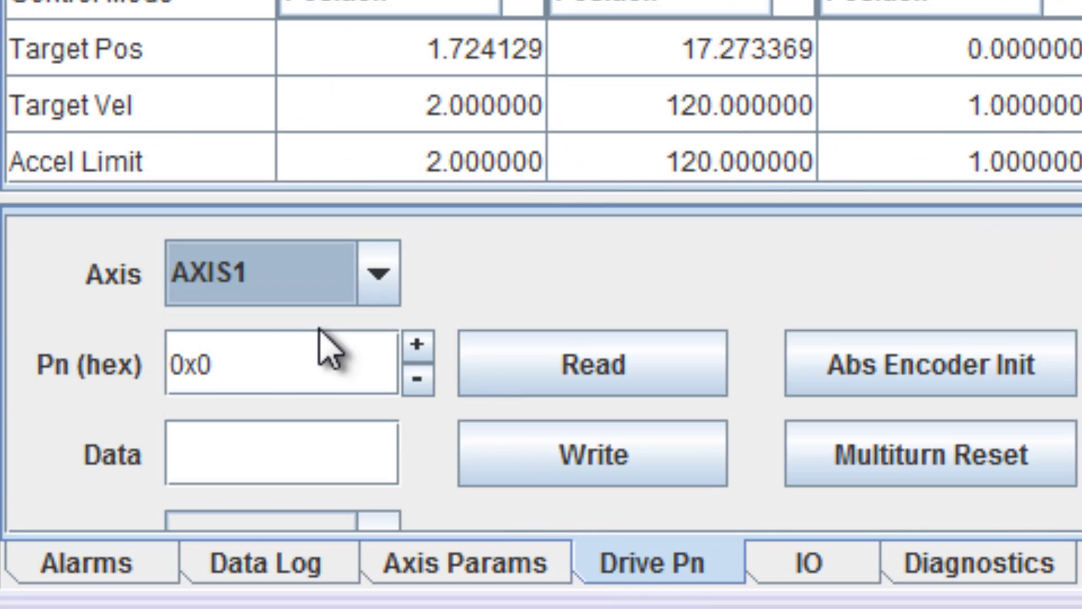
left_click(900, 366)
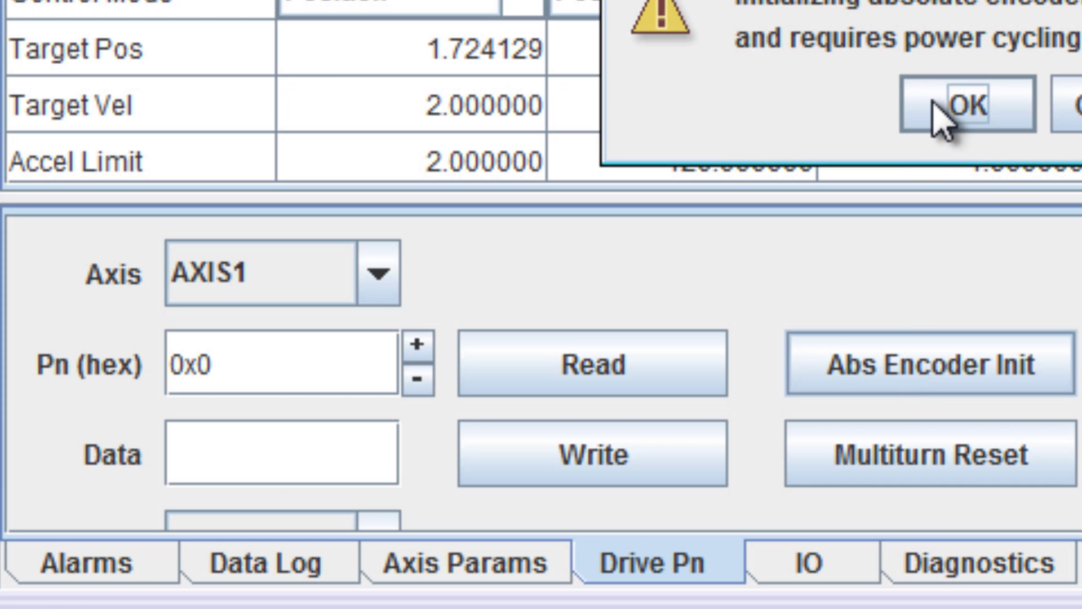
left_click(949, 115)
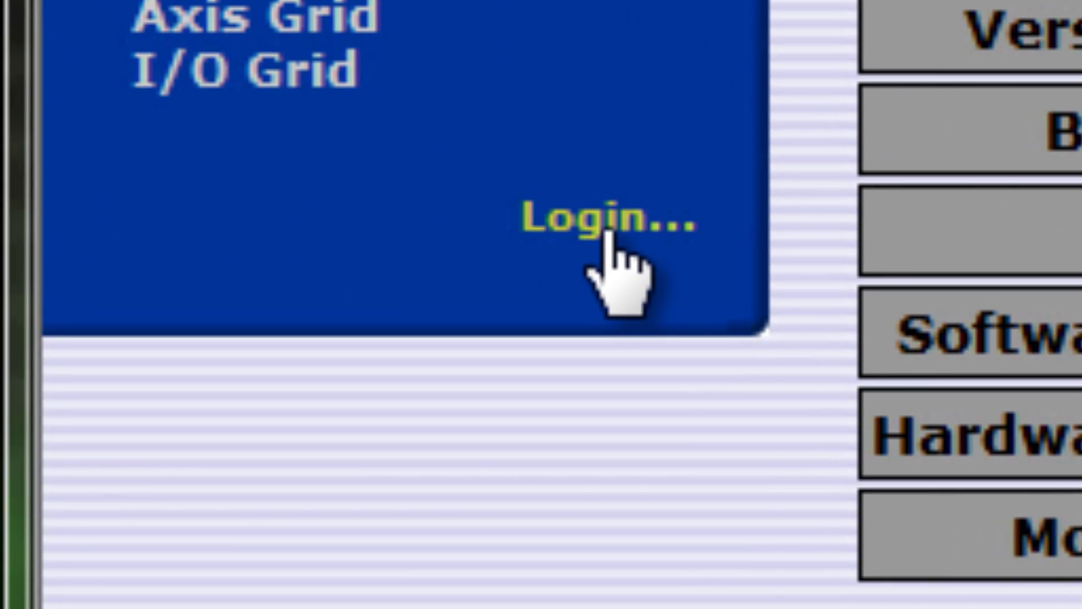
- Log in to the web server with the administrator user name and password
left_click(413, 339)
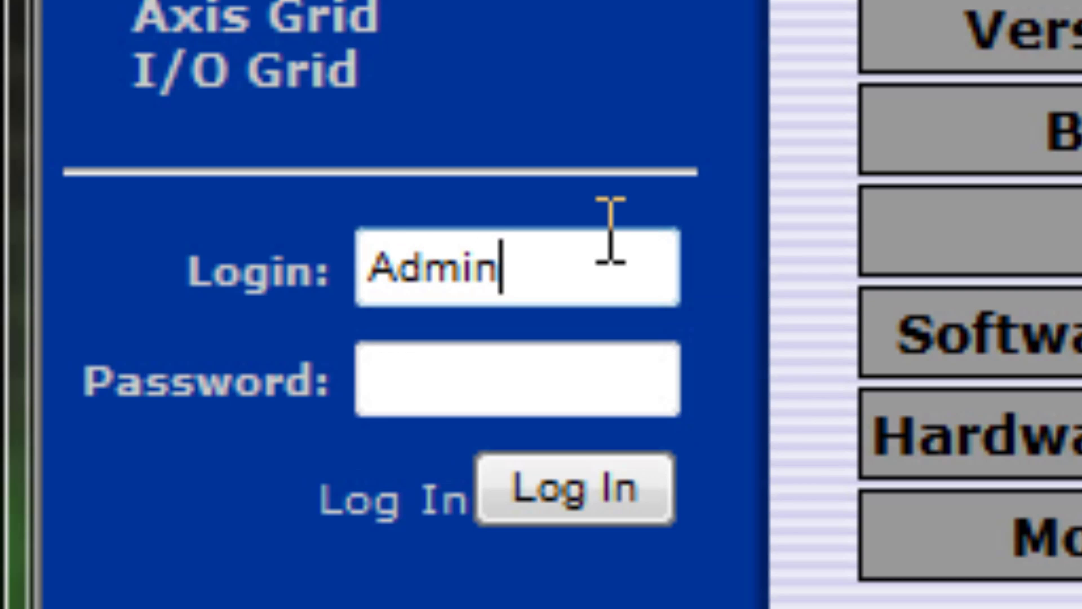
key("Tab")
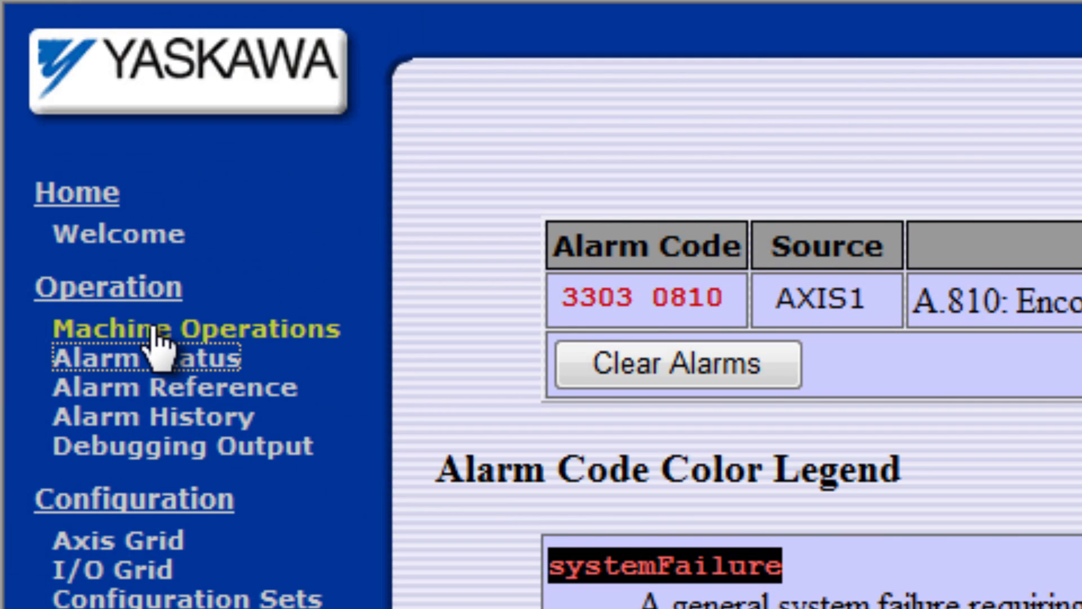
- Check the AXIS1 alarm entry, then rerun Abs Encoder Init on AXIS1 and confirm
left_click(148, 332)
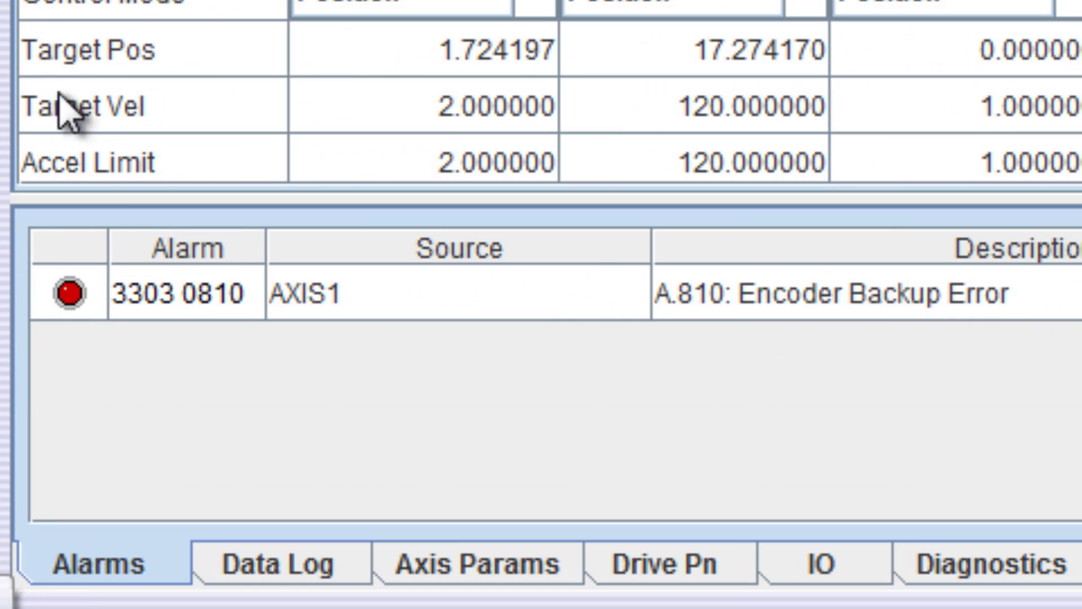
left_click(345, 297)
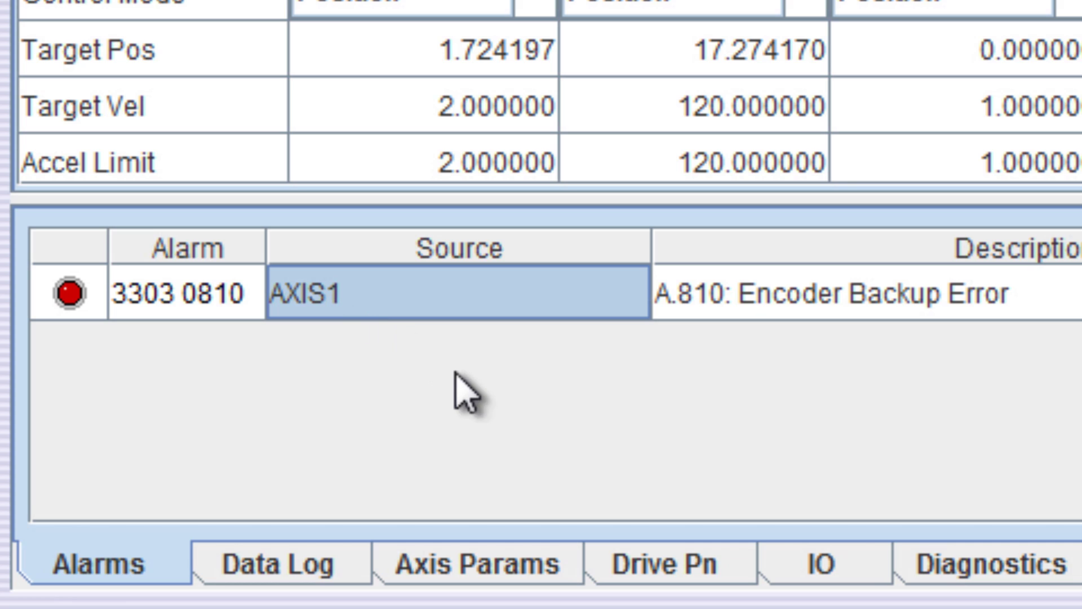
left_click(660, 581)
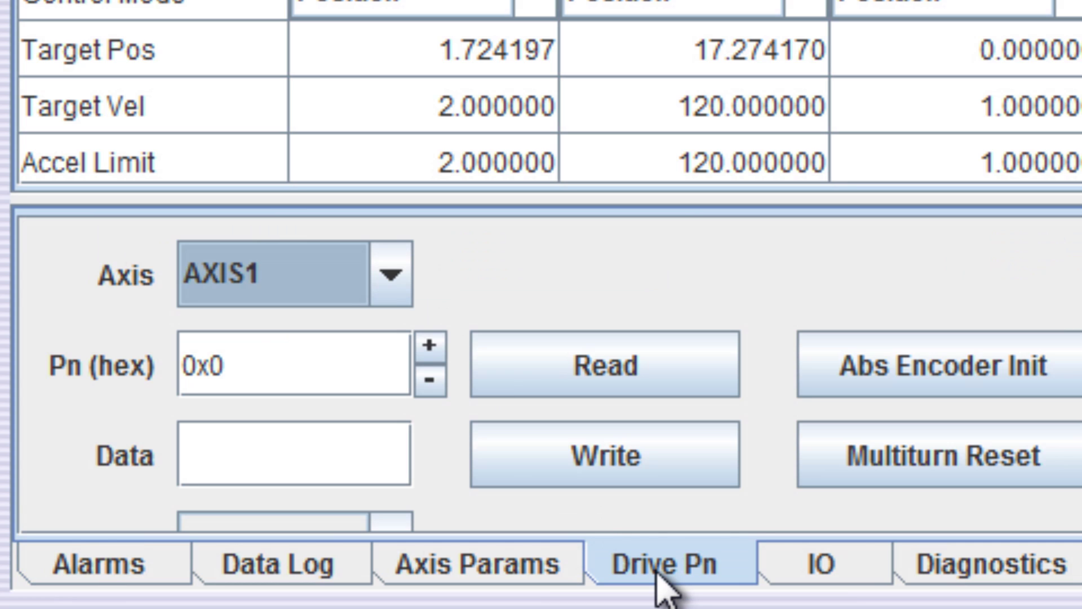
left_click(392, 282)
left_click(315, 338)
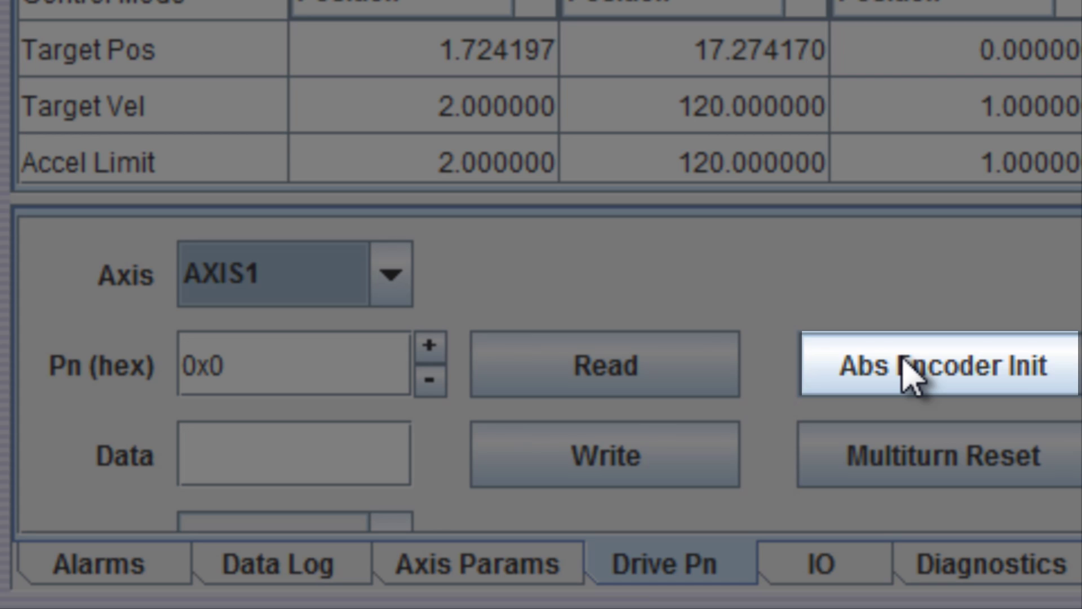
left_click(903, 364)
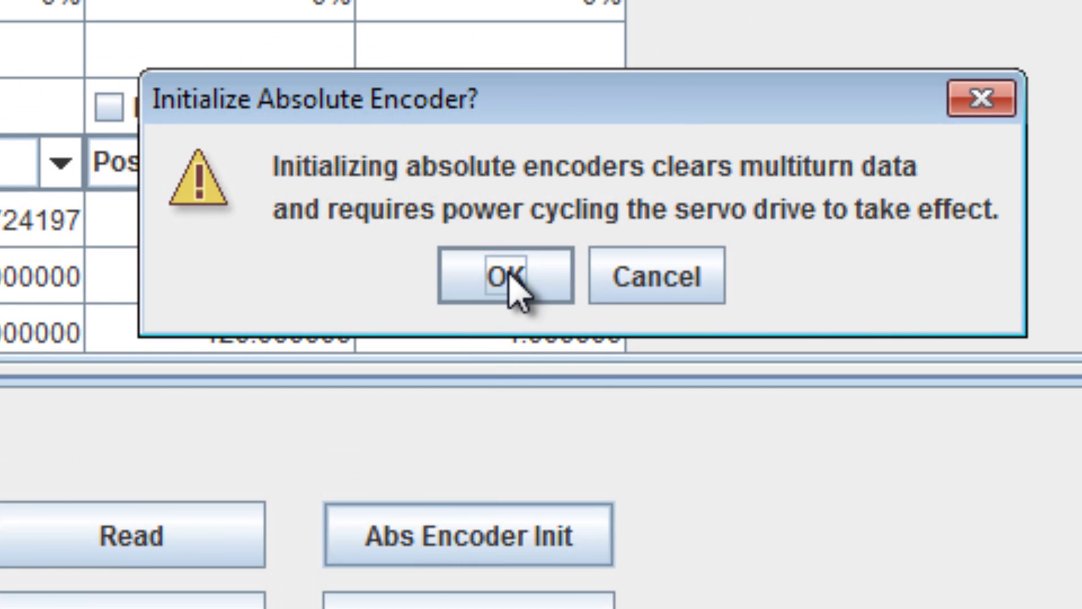
left_click(510, 282)
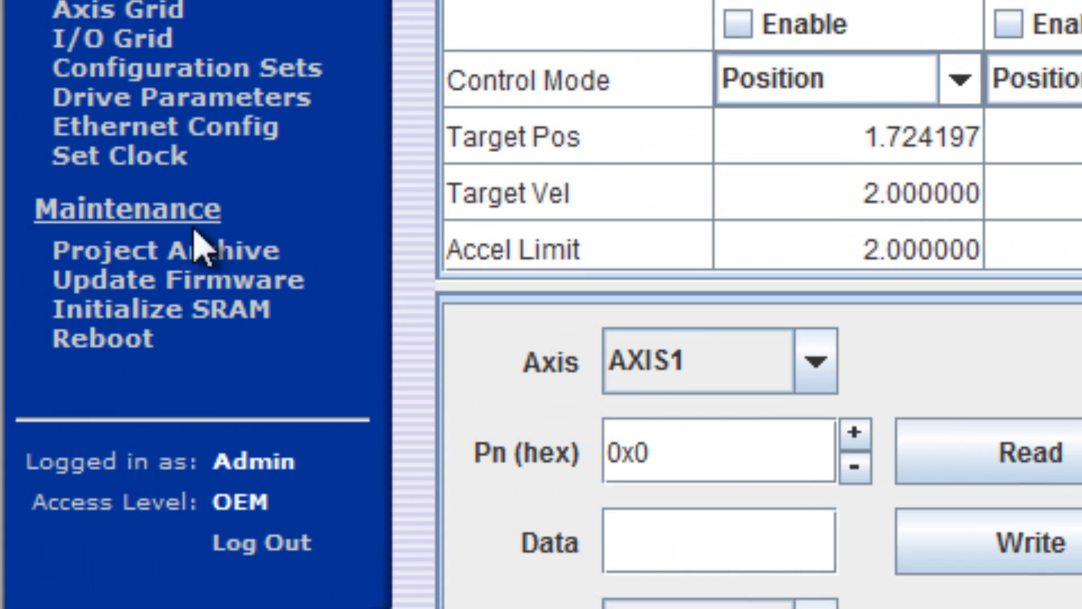
- Reboot the MP2300Siec controller from the Maintenance page, then view Alarm Status
left_click(137, 345)
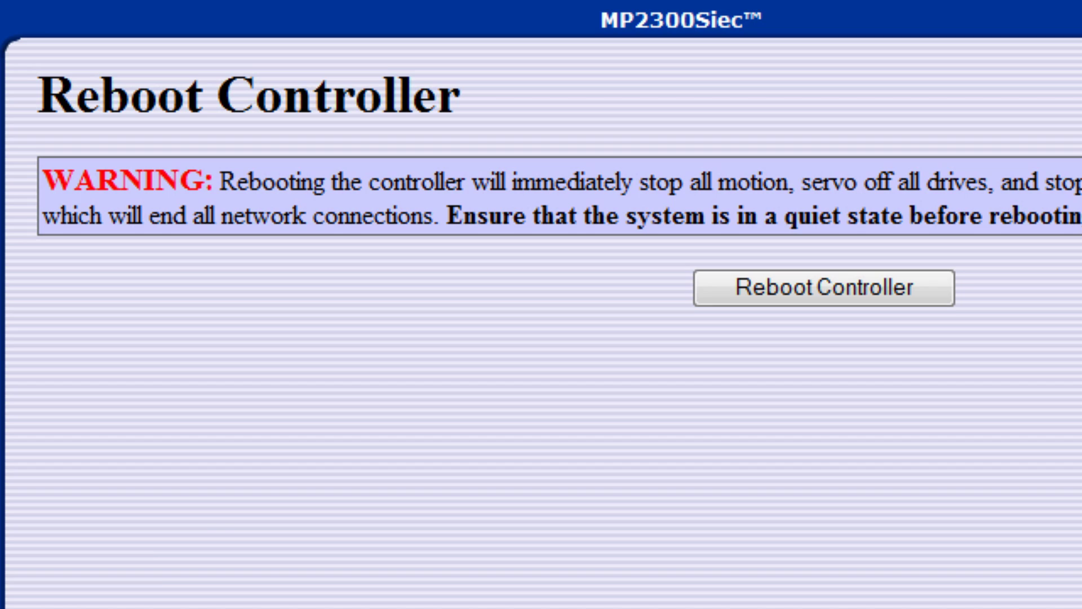
left_click(760, 296)
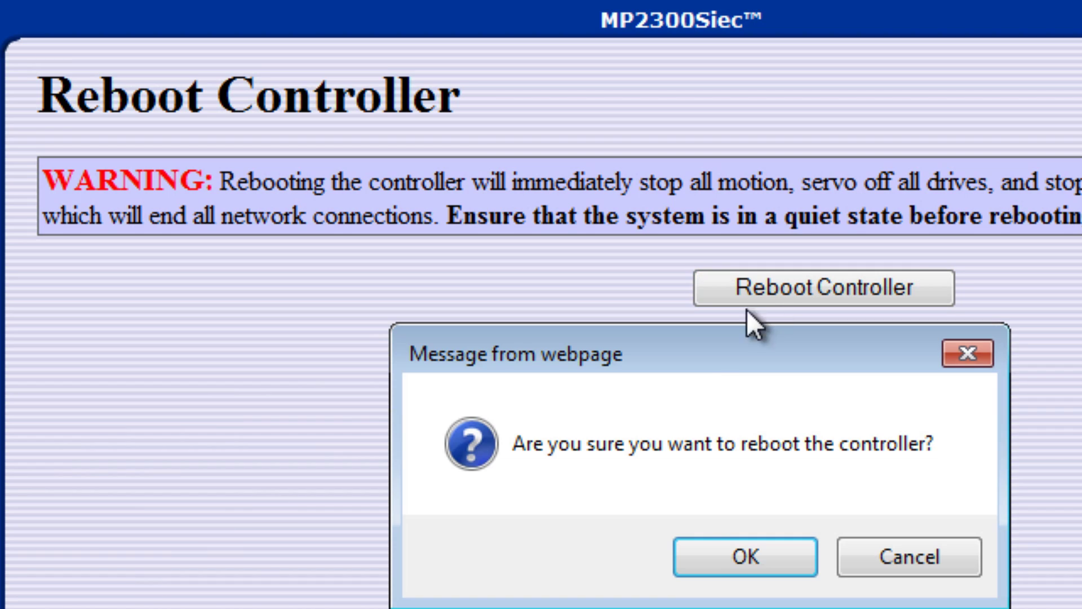
left_click(709, 556)
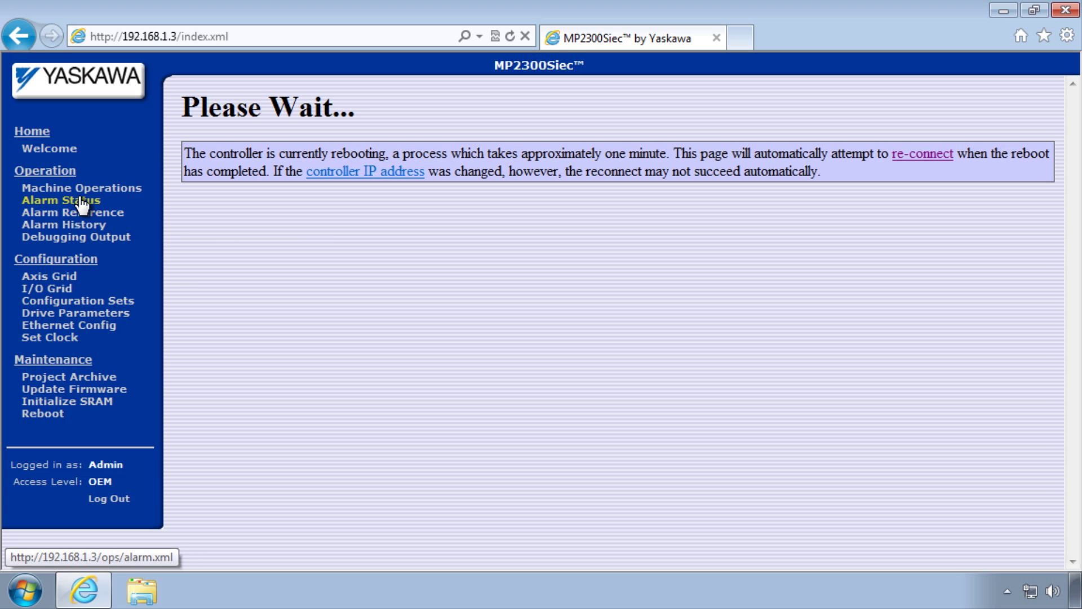
left_click(82, 201)
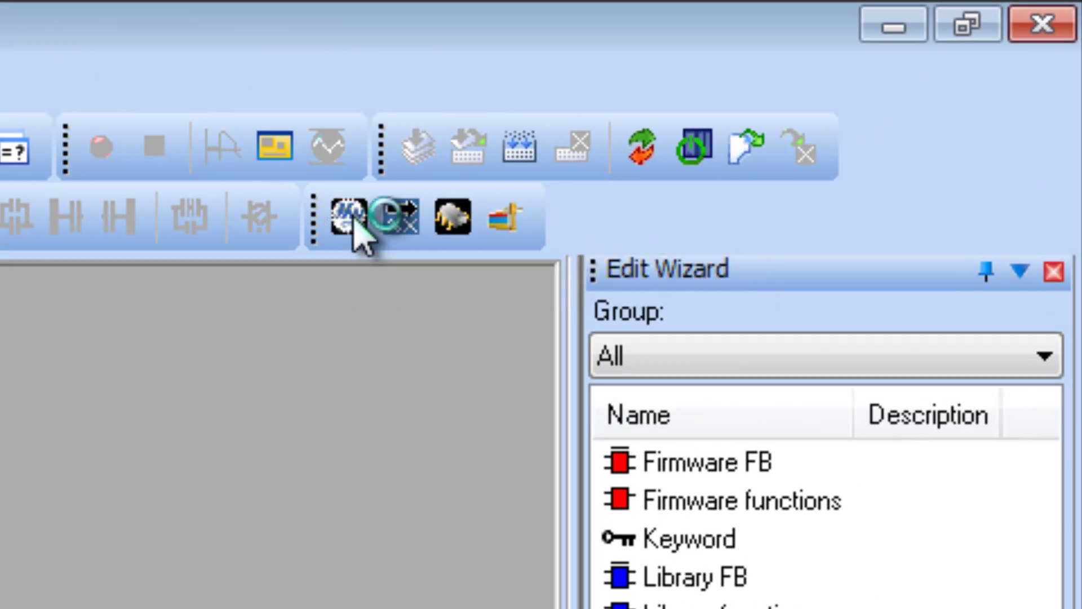
- Go online with the controller at 192.168.1.3 and select SGDV Rotary - 1's A.810 alarm
left_click(721, 105)
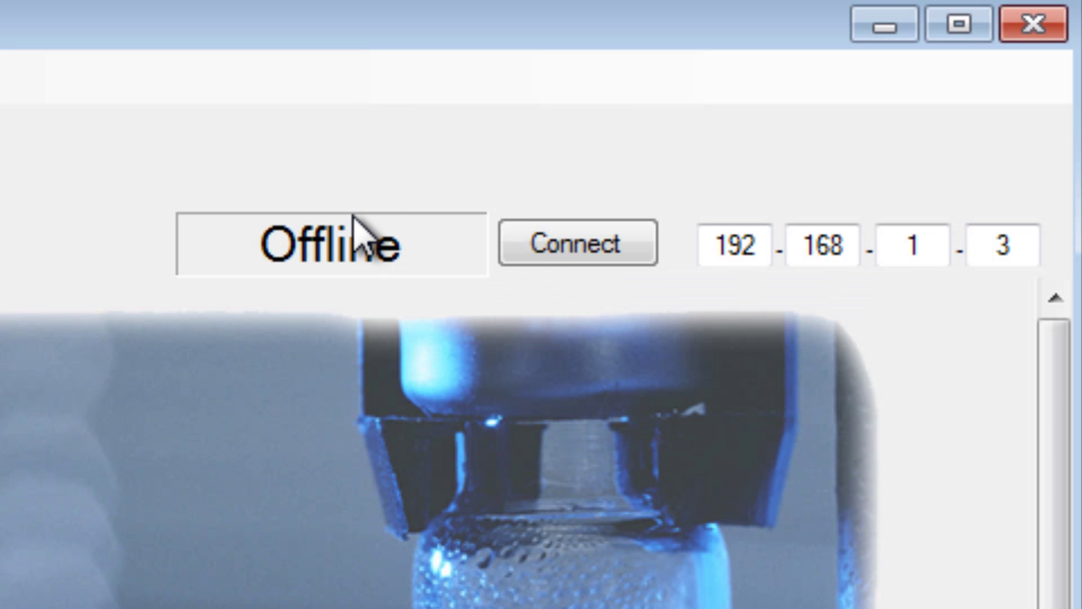
left_click(551, 259)
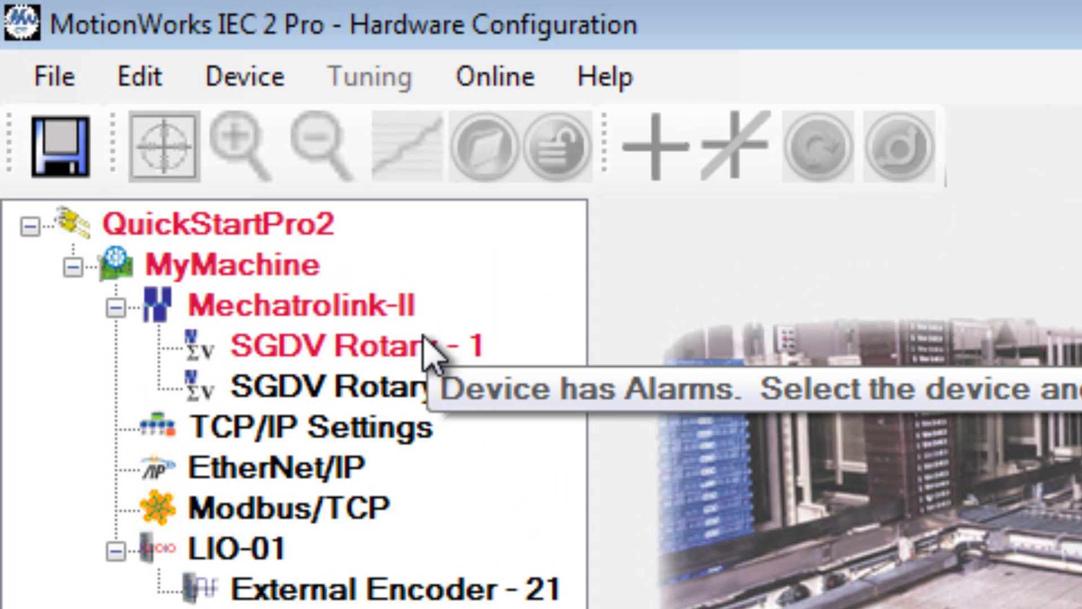
left_click(176, 146)
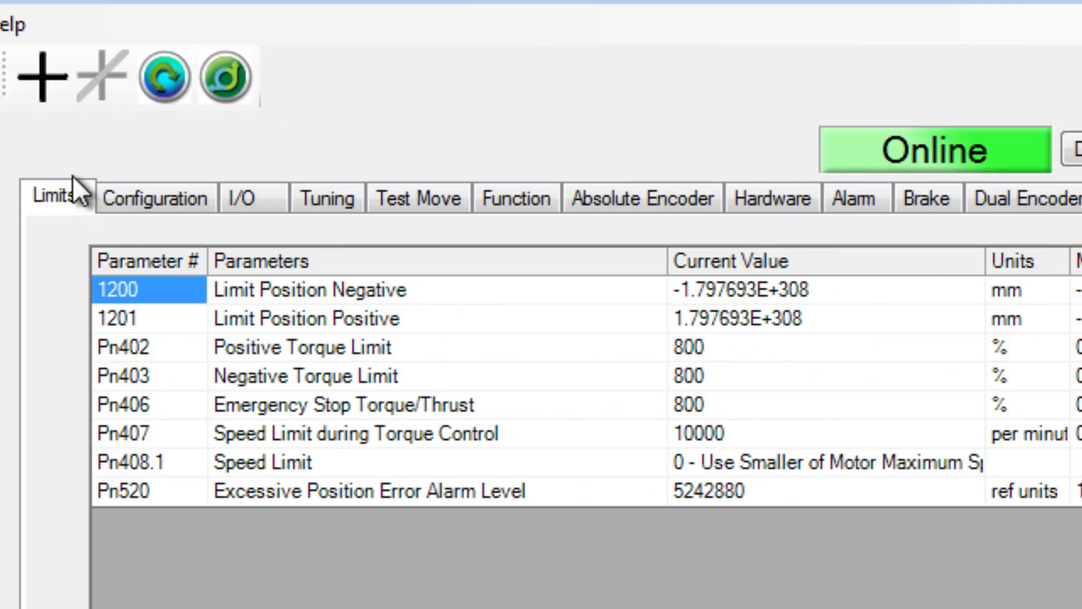
left_click(846, 195)
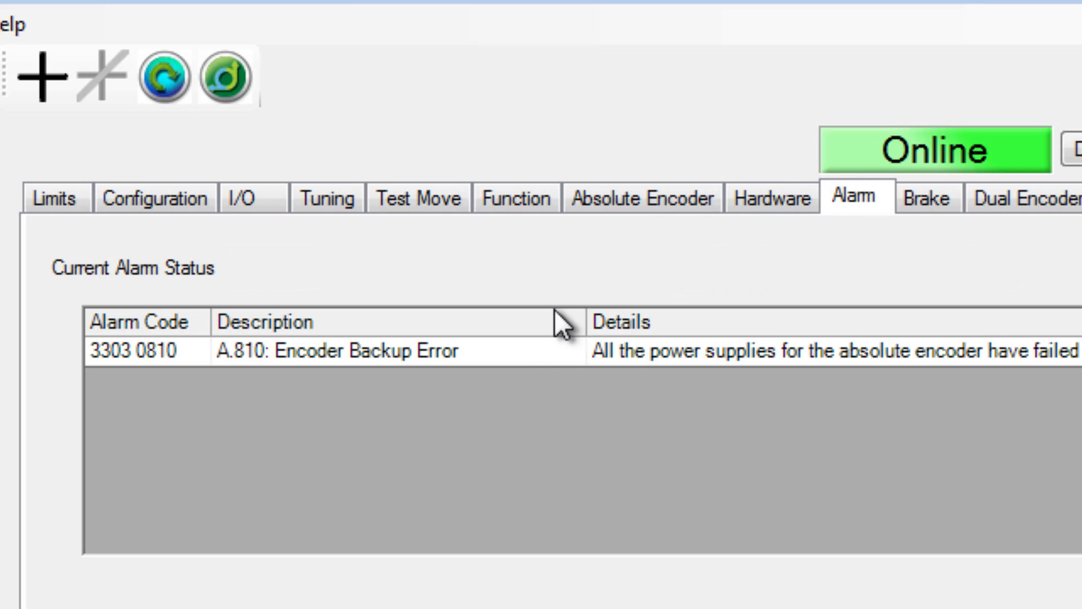
left_click(498, 361)
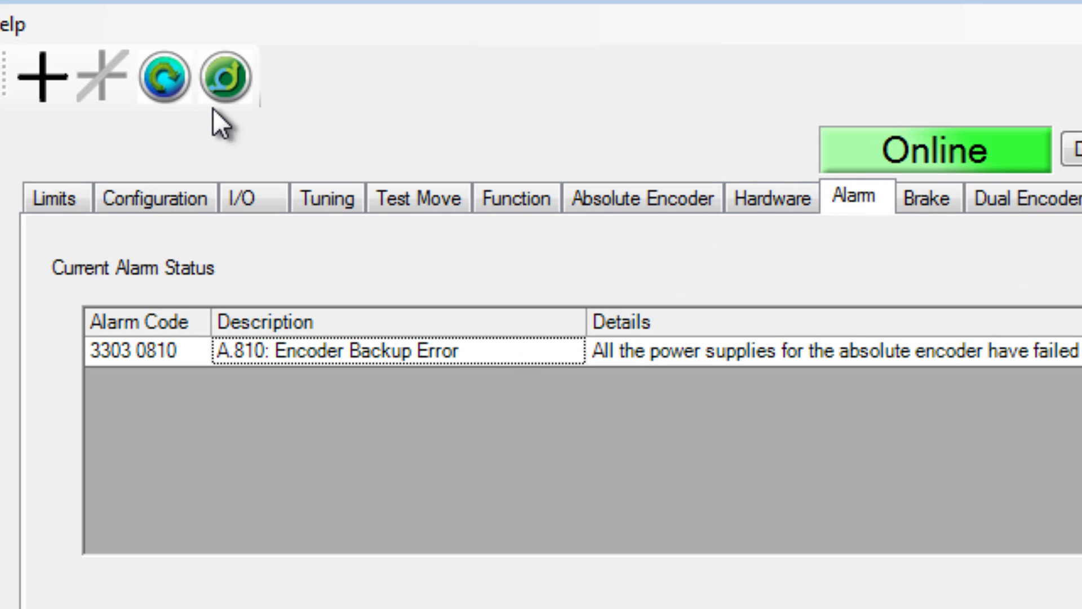
- Reset the drive's absolute encoder and acknowledge the completion message
left_click(164, 87)
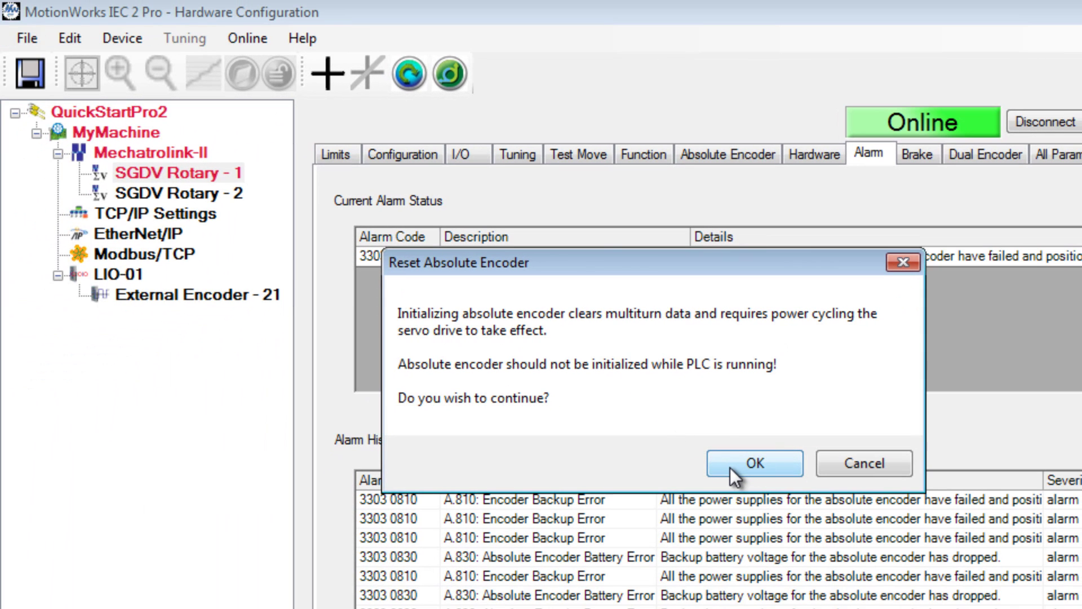
left_click(730, 468)
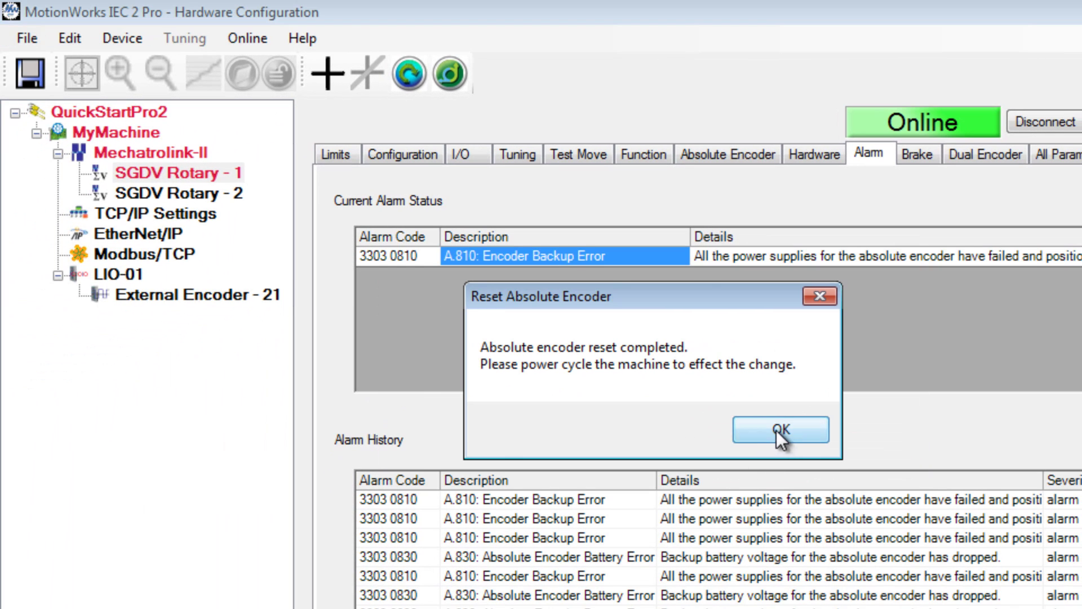
left_click(788, 428)
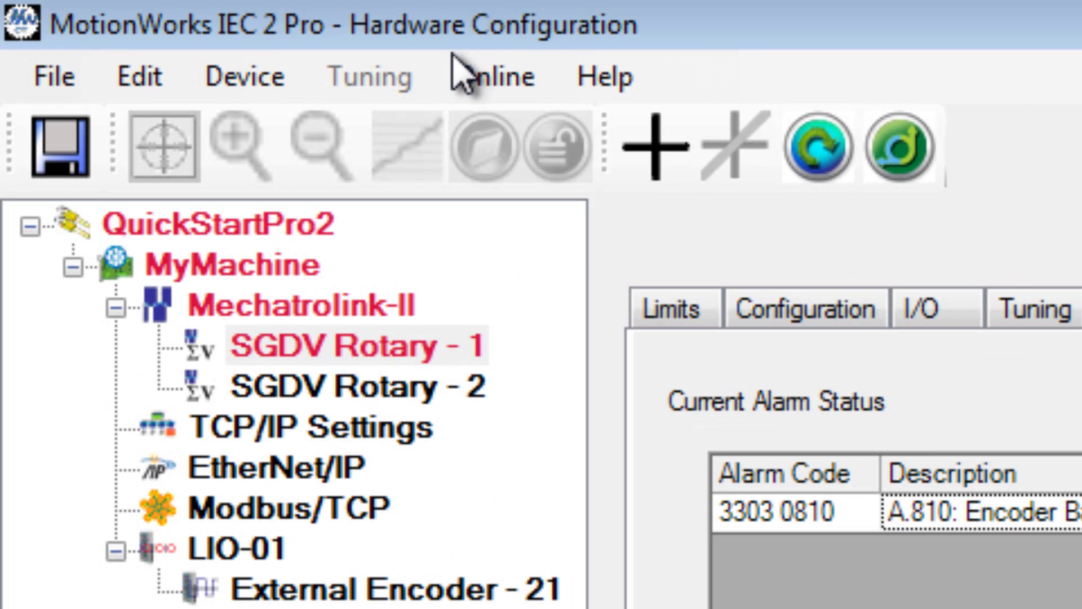
- Reboot the controller, reconnect, and check SGDV Rotary - 1's current alarm status
left_click(249, 39)
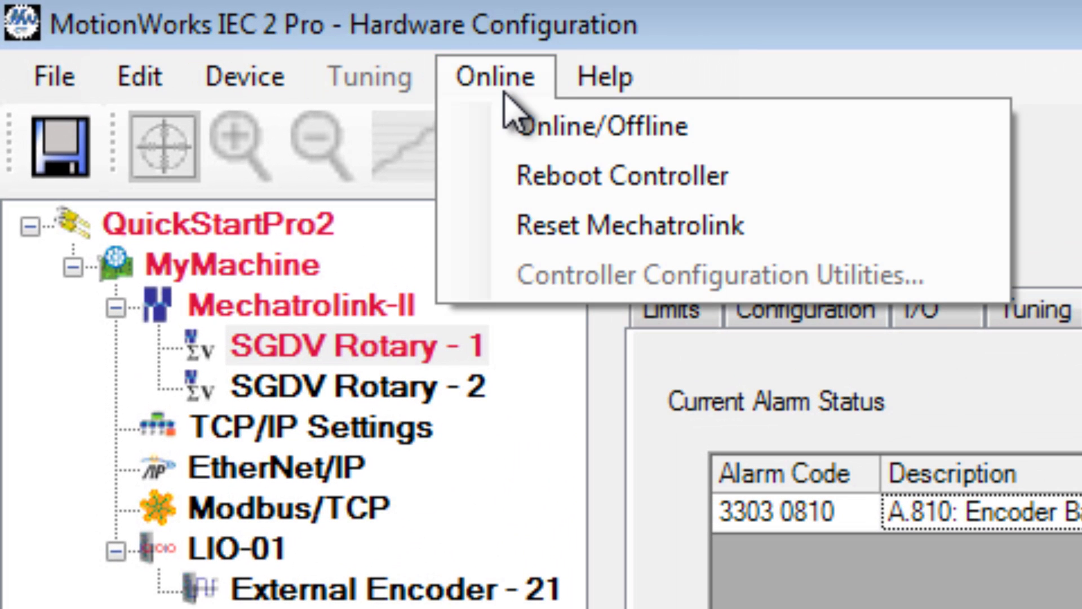
left_click(586, 188)
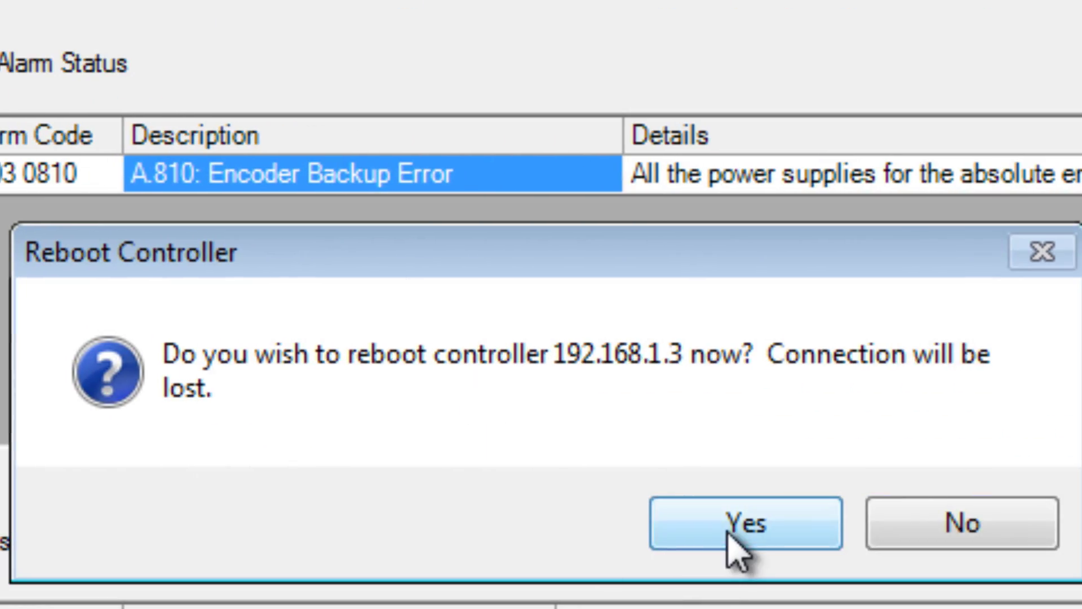
left_click(727, 533)
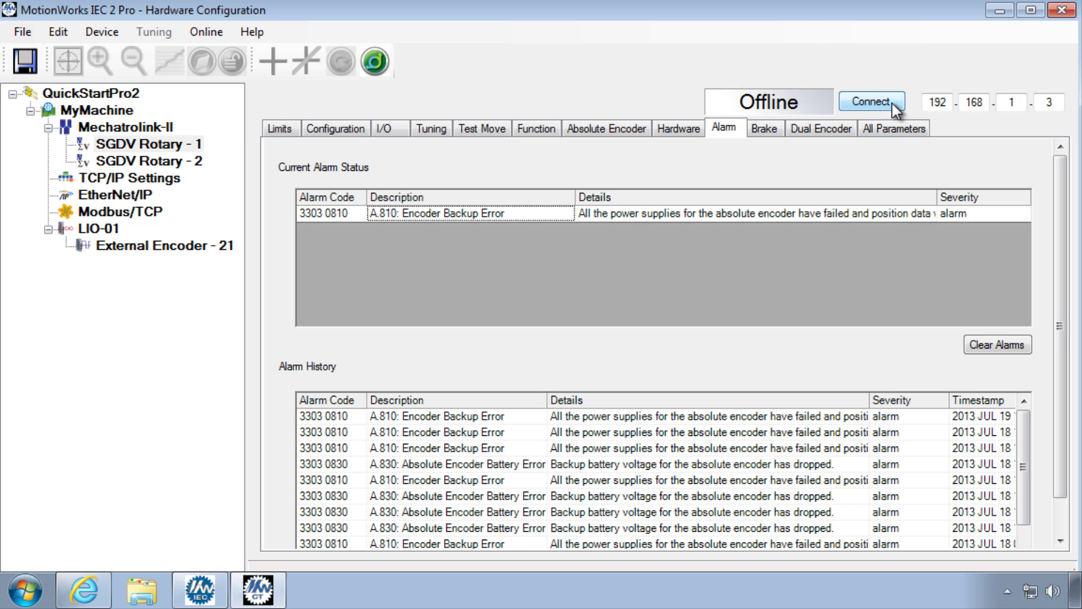
left_click(894, 104)
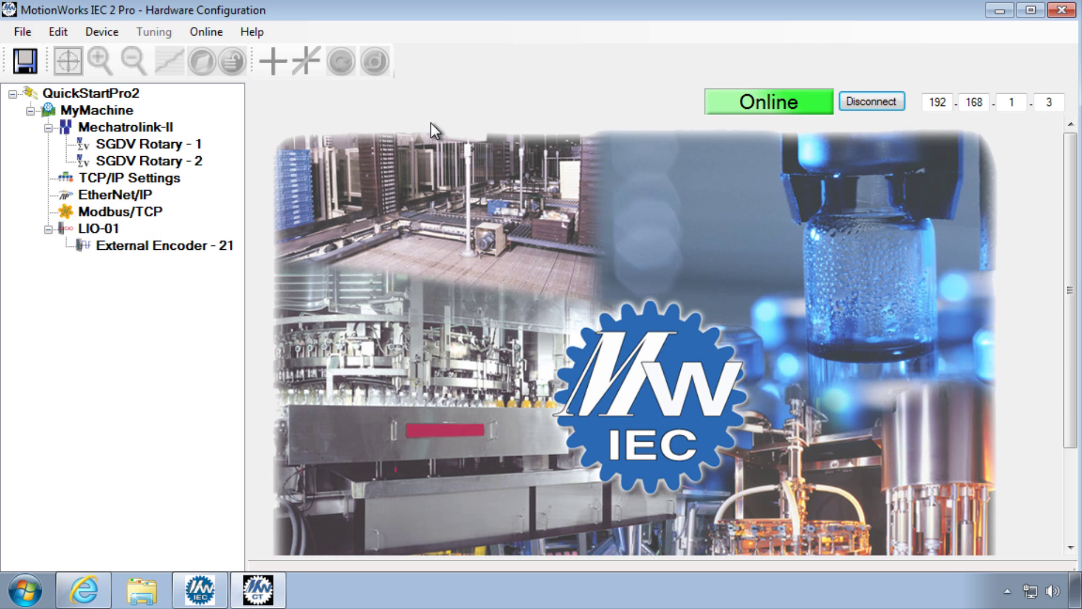
left_click(170, 146)
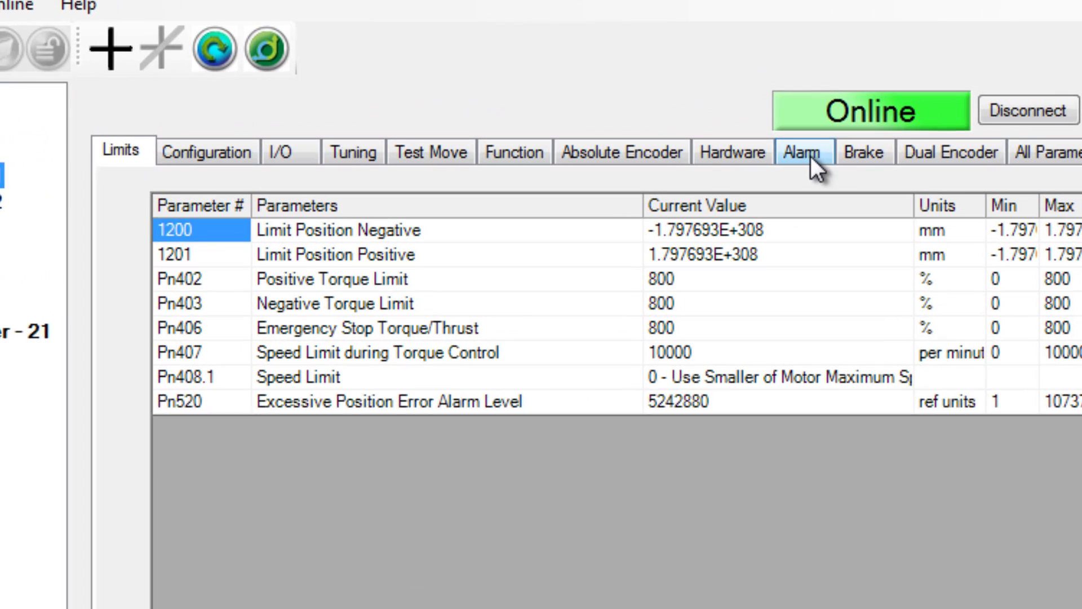
left_click(728, 130)
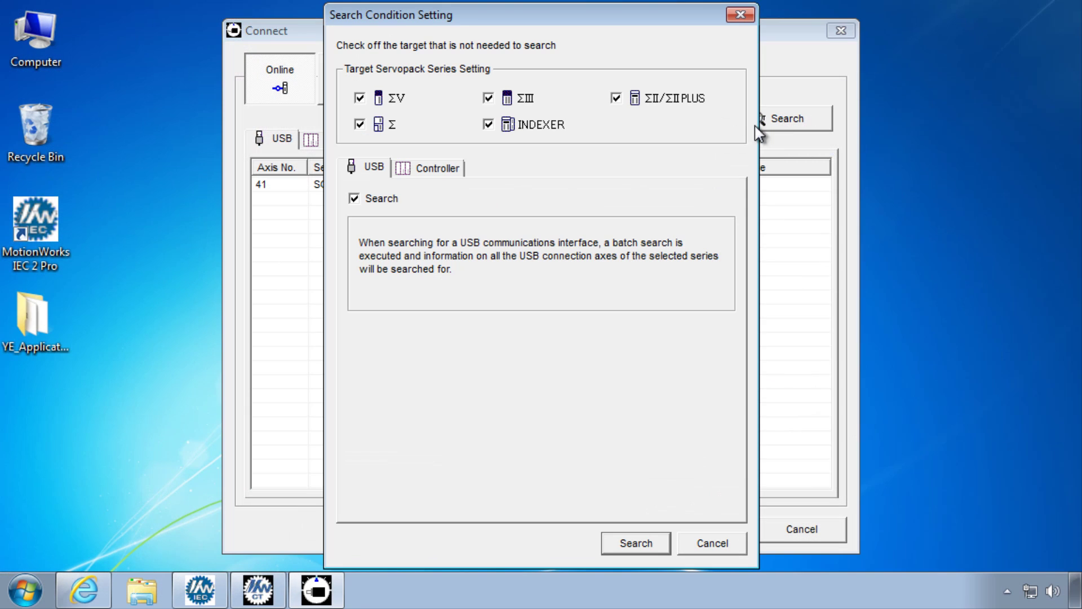
- Search USB and connect SigmaWin+ to the axis 41 servopack
left_click(634, 545)
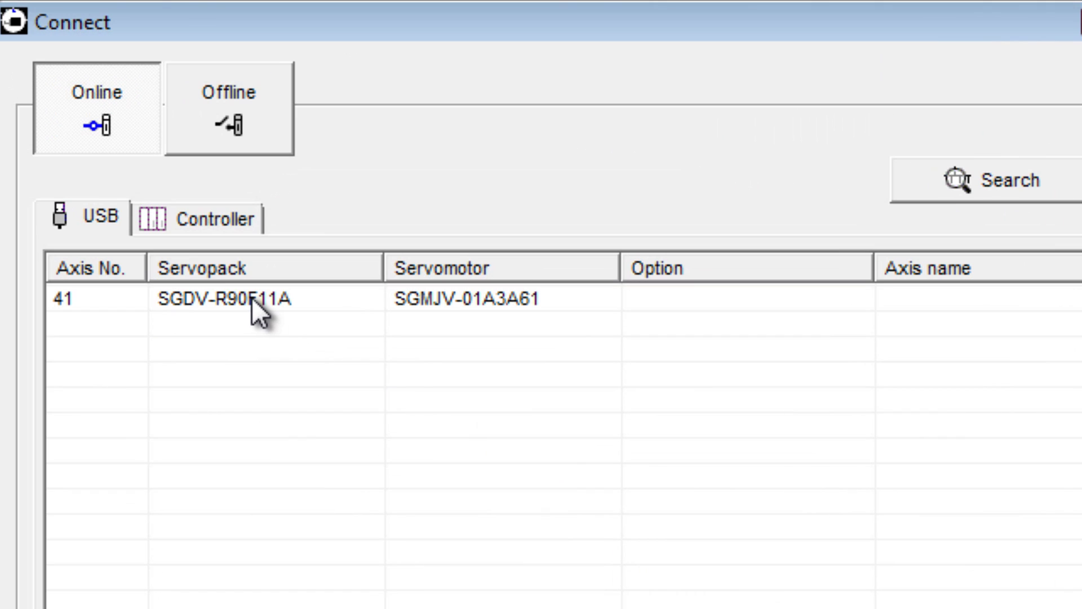
left_click(252, 297)
left_click(742, 573)
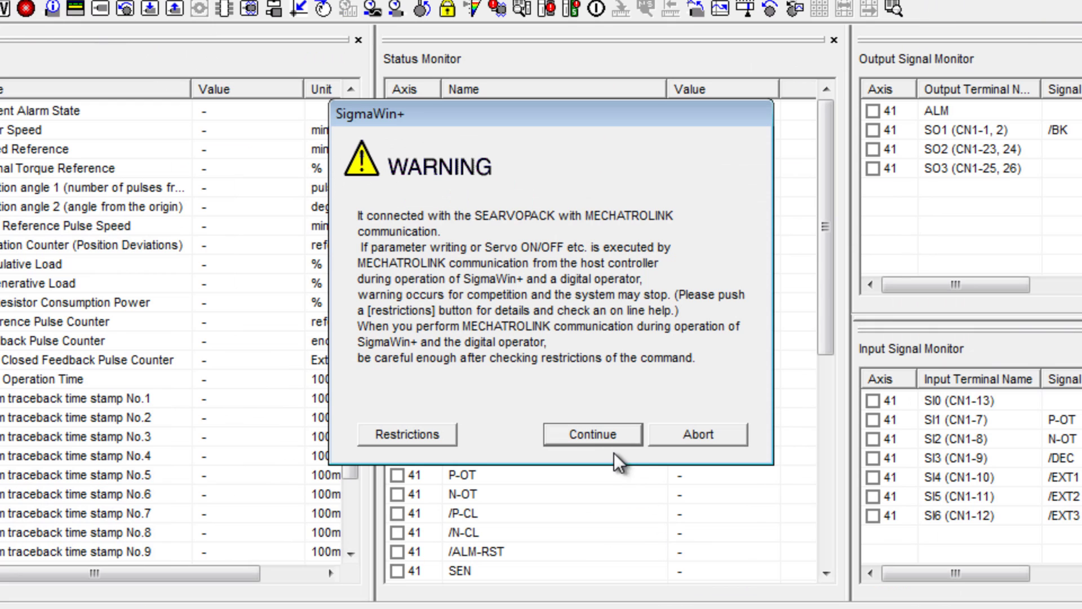
left_click(593, 439)
- Run Reset Absolute Encoder, resetting the multi-turn data to 0, and close the setup window
left_click(217, 54)
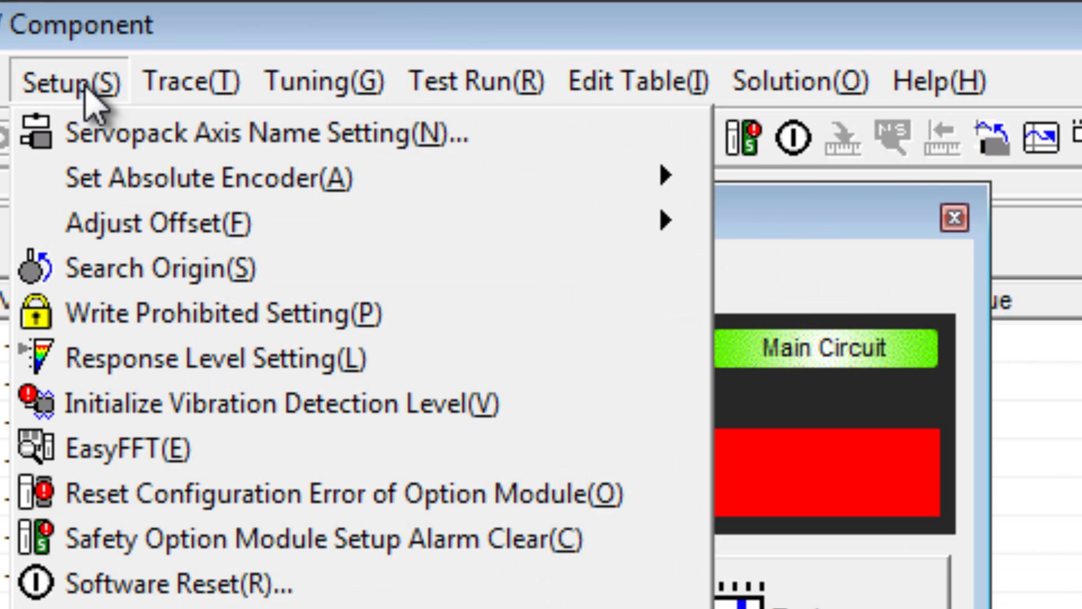
mouse_move(632, 189)
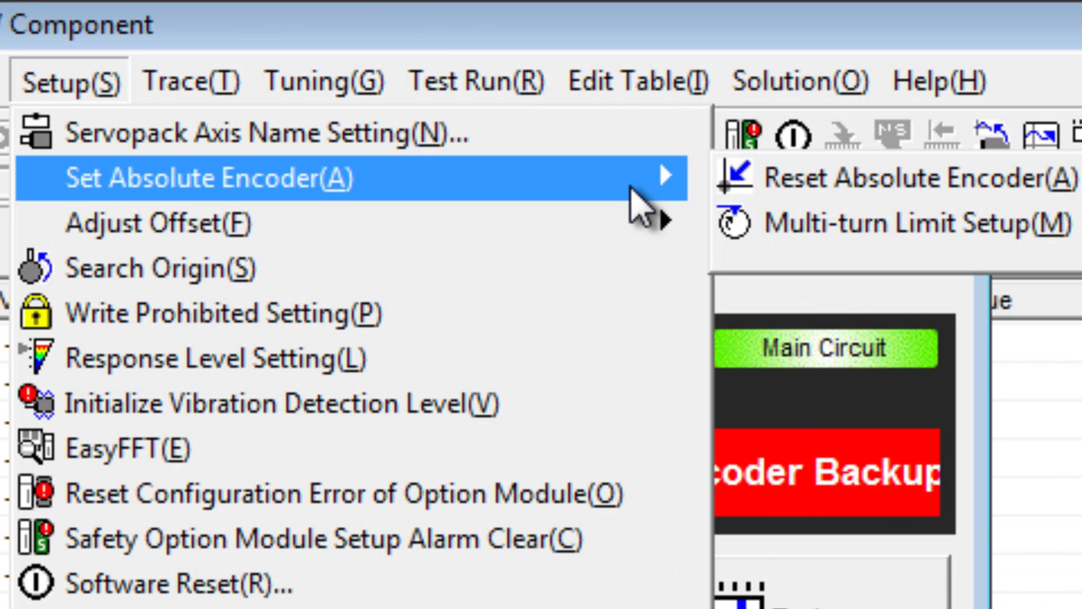
left_click(918, 193)
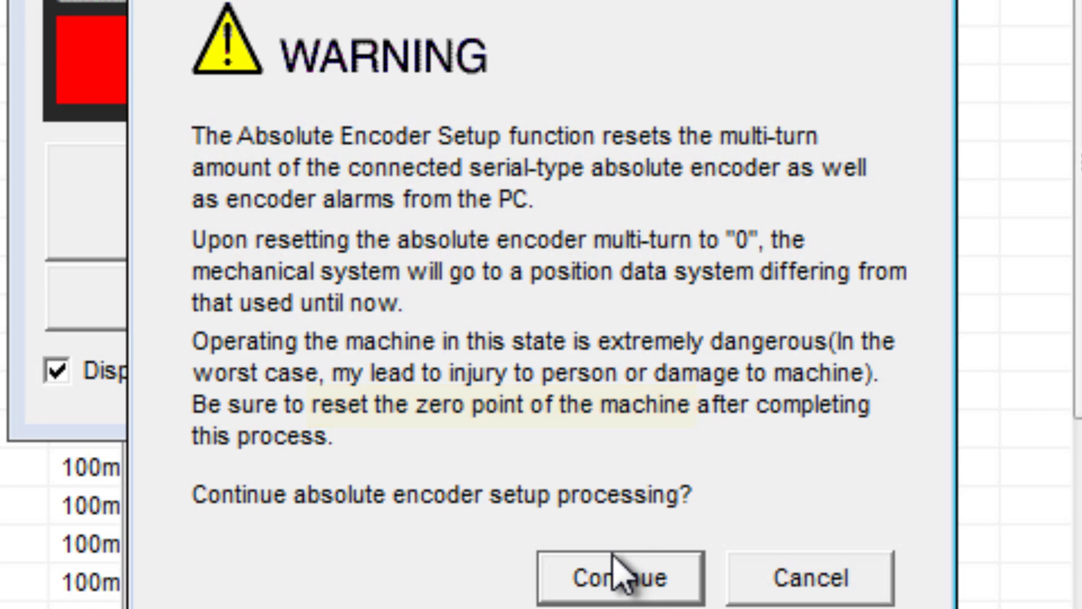
left_click(617, 574)
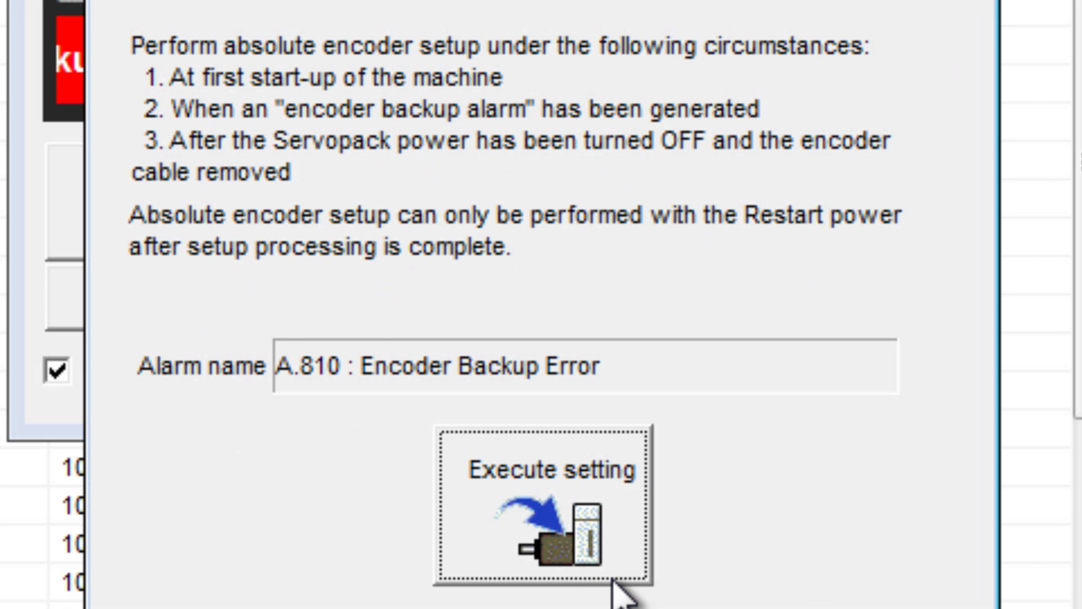
left_click(589, 544)
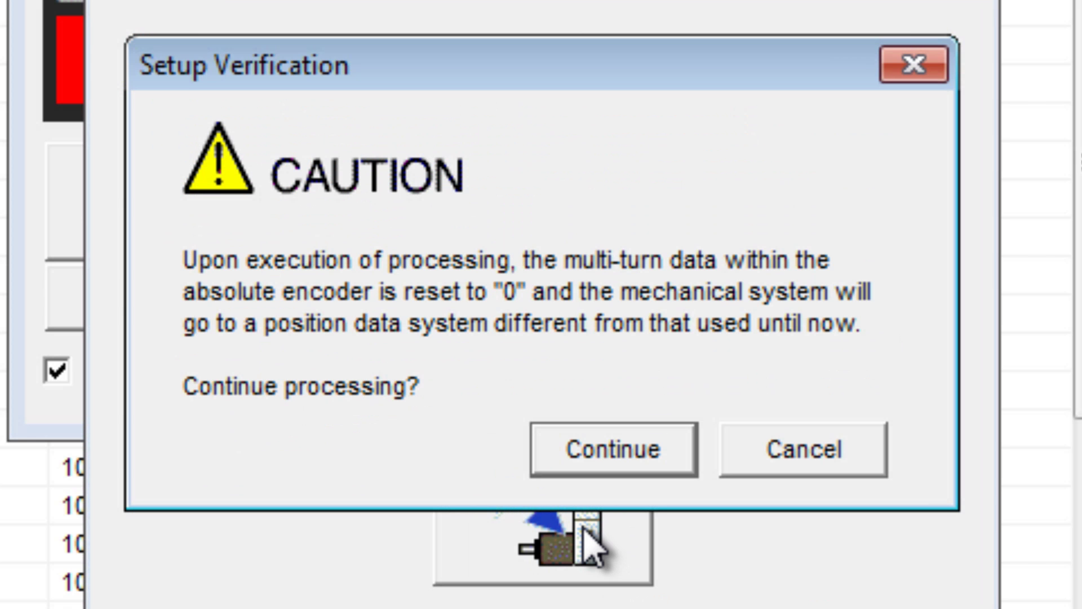
left_click(620, 459)
left_click(549, 468)
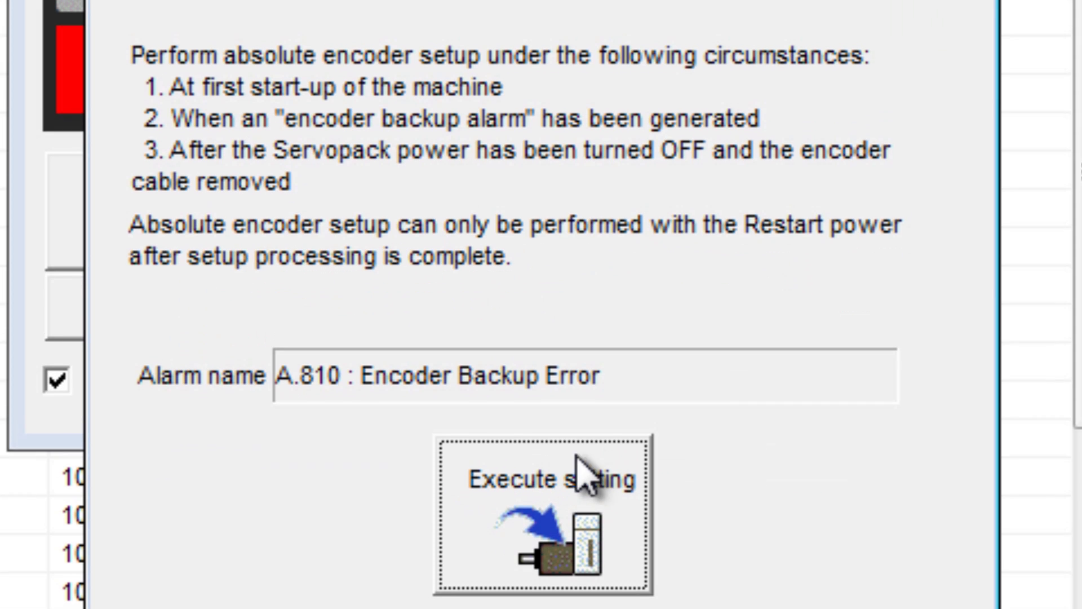
left_click(974, 38)
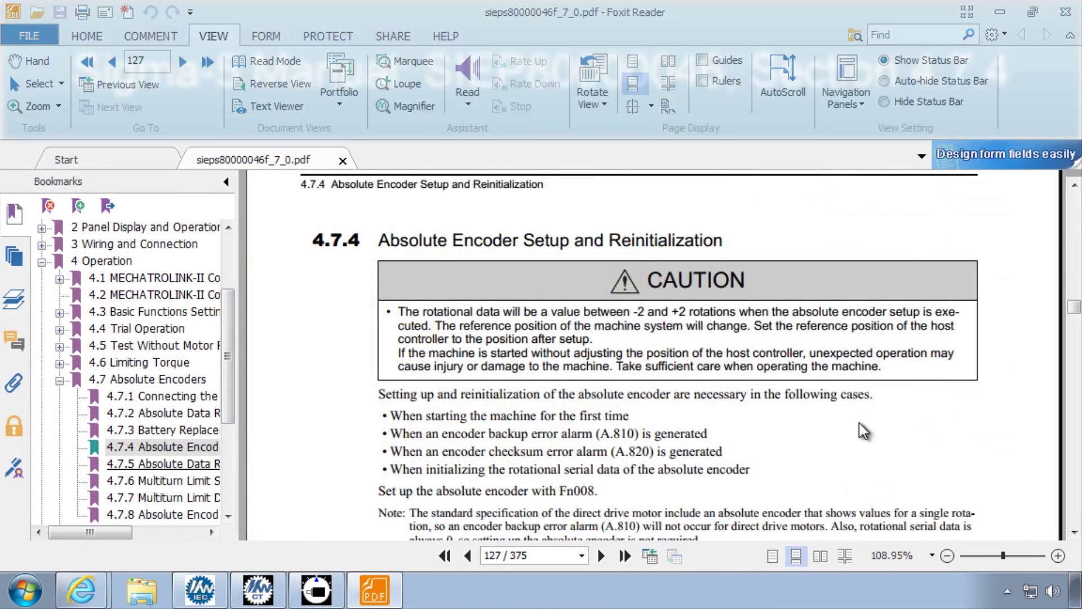
- Scroll section 4.7.4 down to the Procedure for Setup and Reinitialization table
scroll(860, 426, "down", 10)
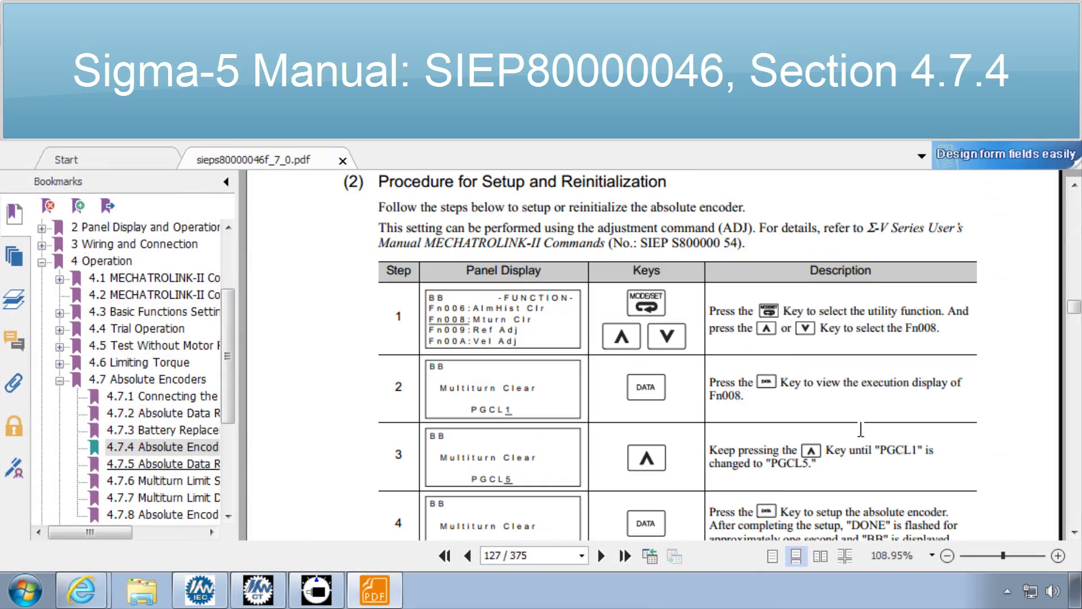
scroll(1009, 451, "down", 5)
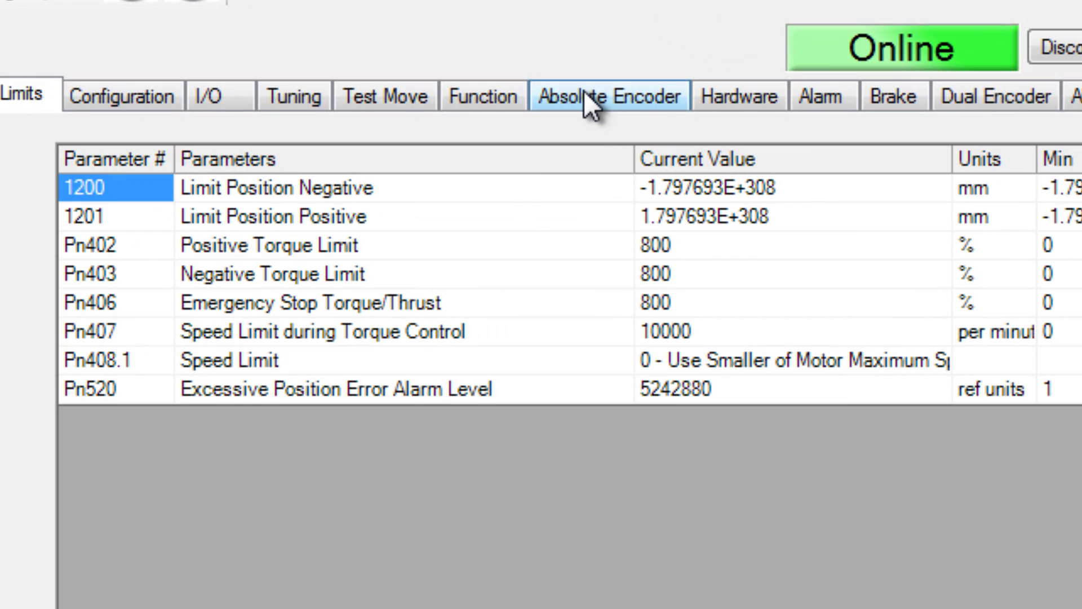
- On the Absolute Encoder tab, set Pn002.2 to 1 - Use absolute encoder as incremental encoder
left_click(594, 132)
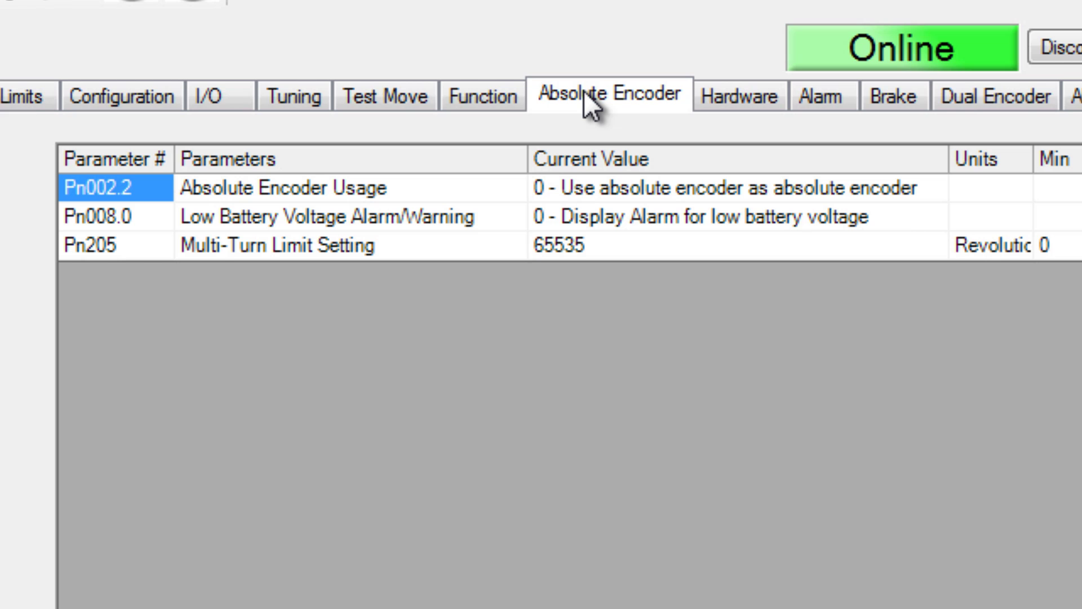
left_click(909, 187)
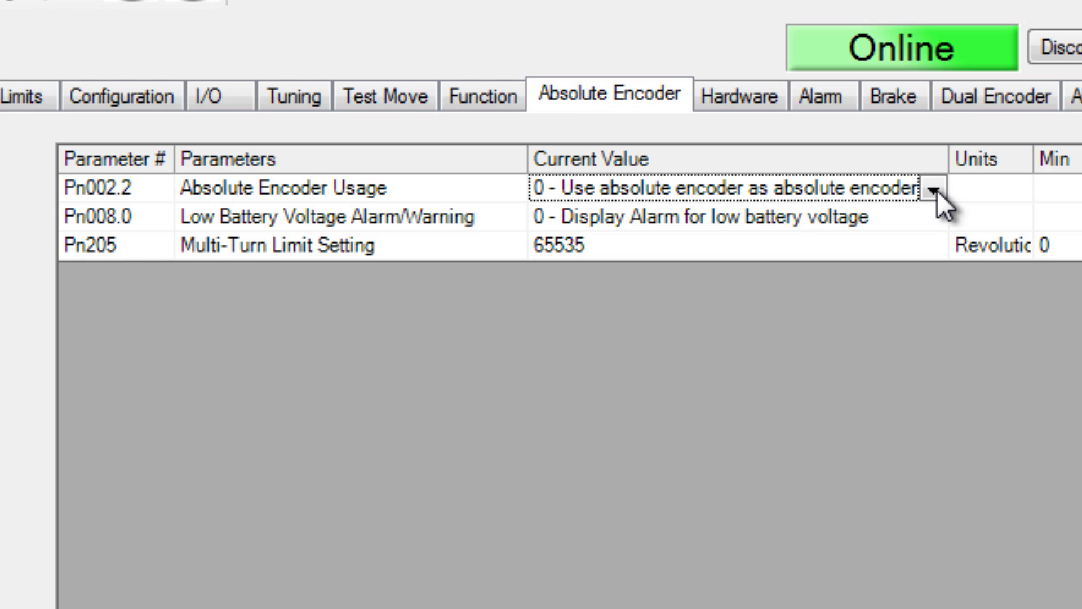
left_click(934, 190)
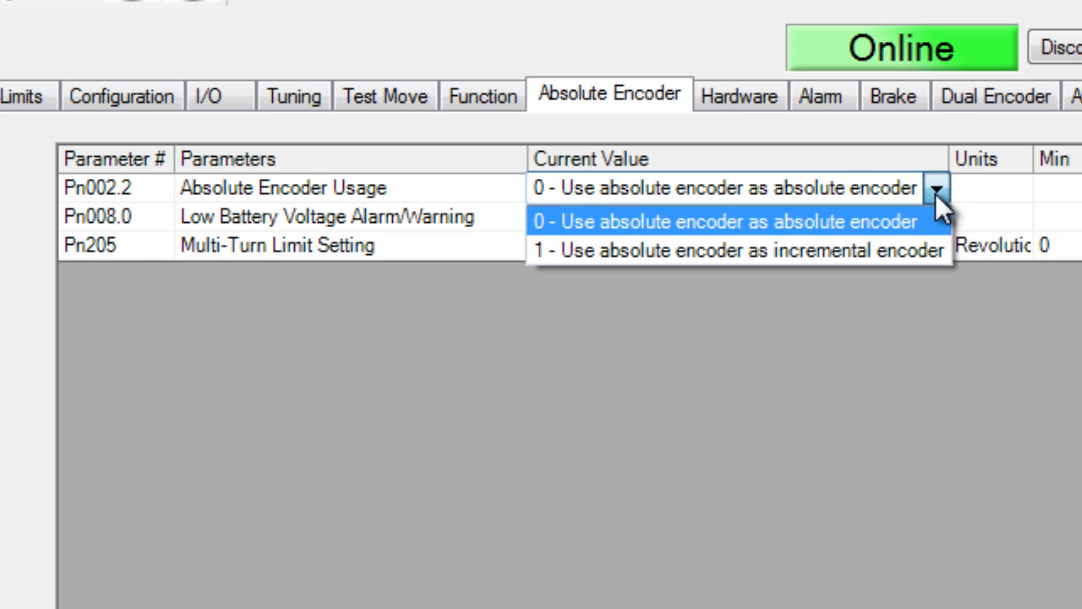
left_click(895, 251)
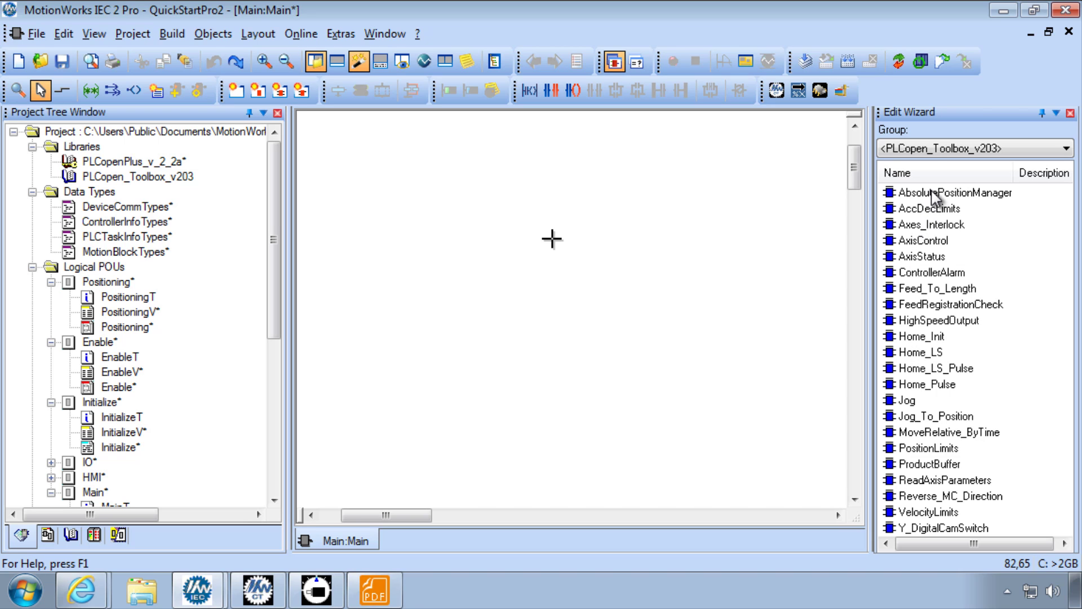
- Drag an AbsolutePositionManager block into Main and inspect its ResetEncoder, PositionValid and SetPosition pins
left_click_drag(933, 196, 543, 231)
left_click(753, 148)
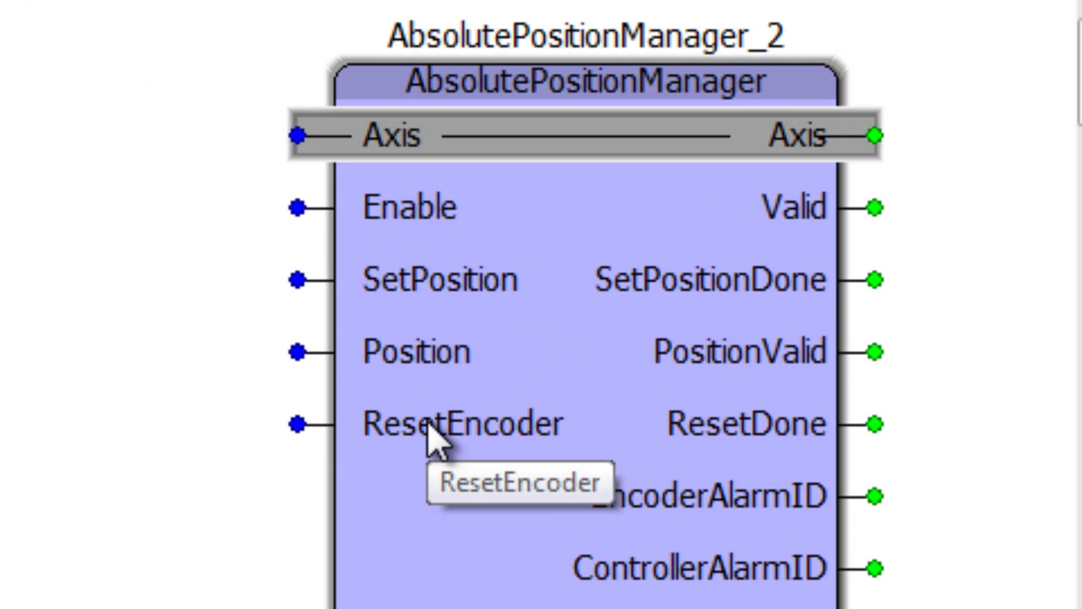
left_click(429, 435)
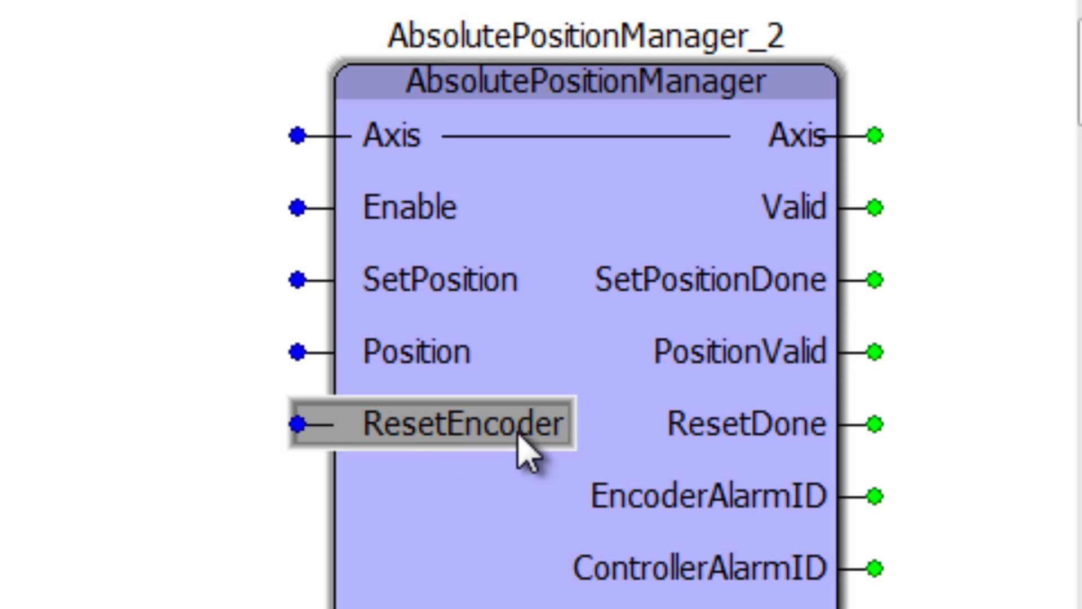
left_click(777, 361)
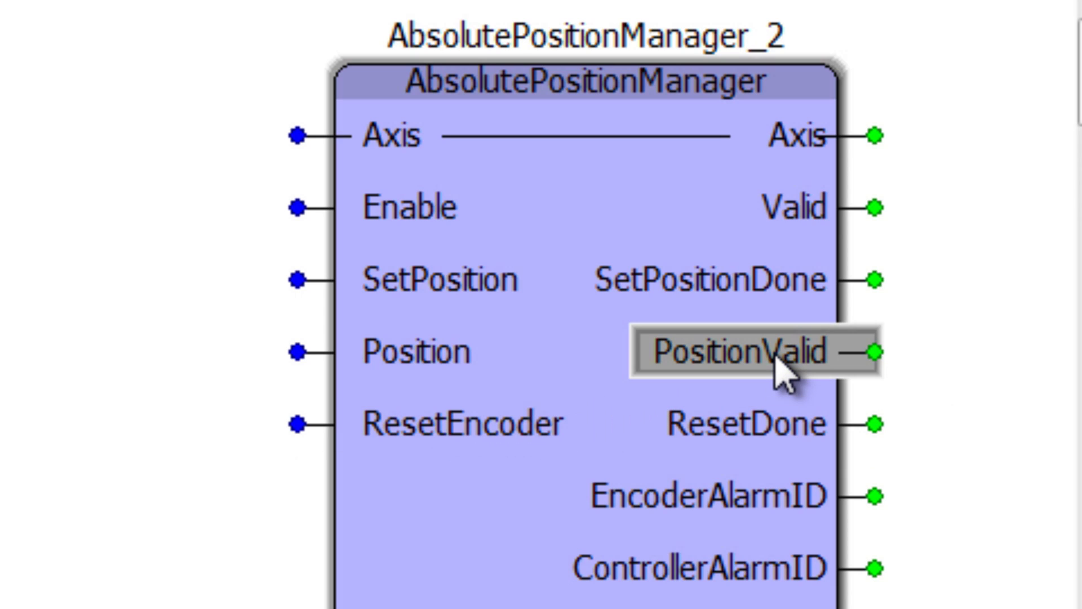
left_click(404, 281)
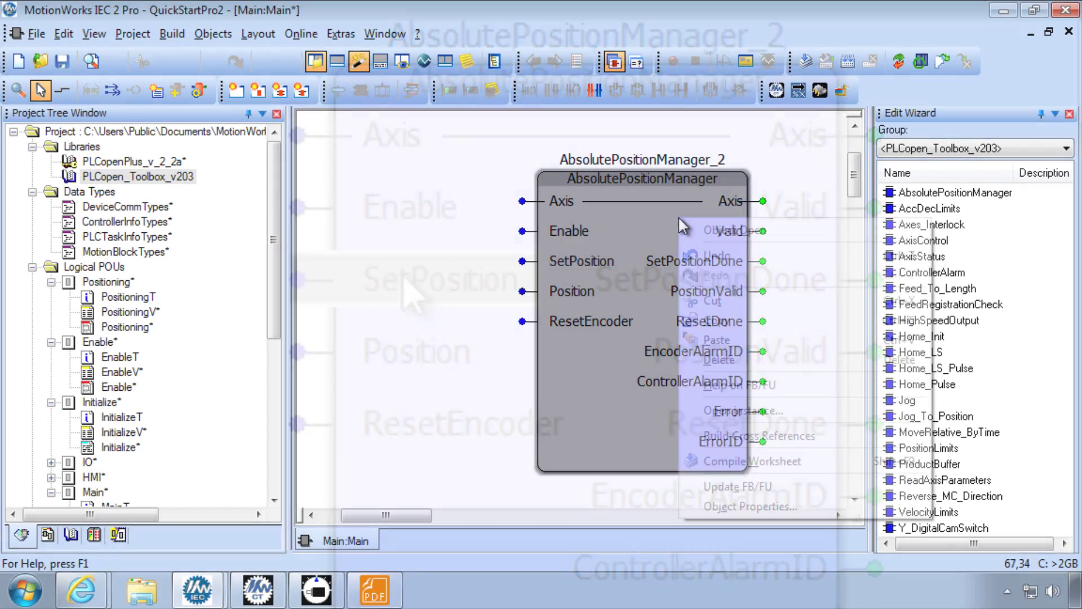
- Open Help on FB/FU for the block and browse to the PLCopen_Toolbox_v203 library
right_click(676, 184)
left_click(923, 587)
scroll(780, 388, "down", 8)
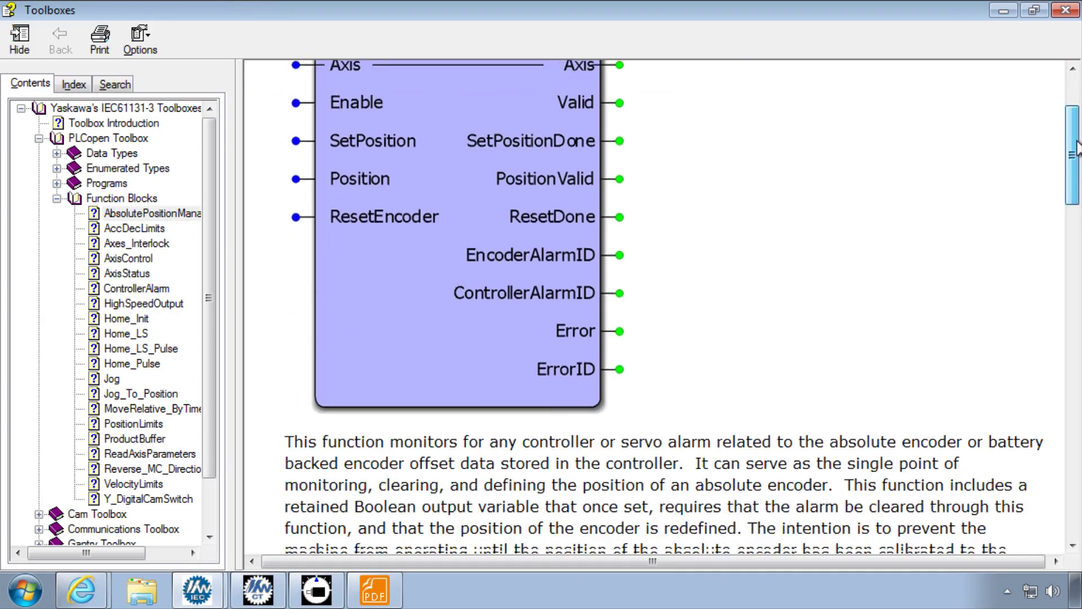
left_click_drag(1077, 192, 1077, 260)
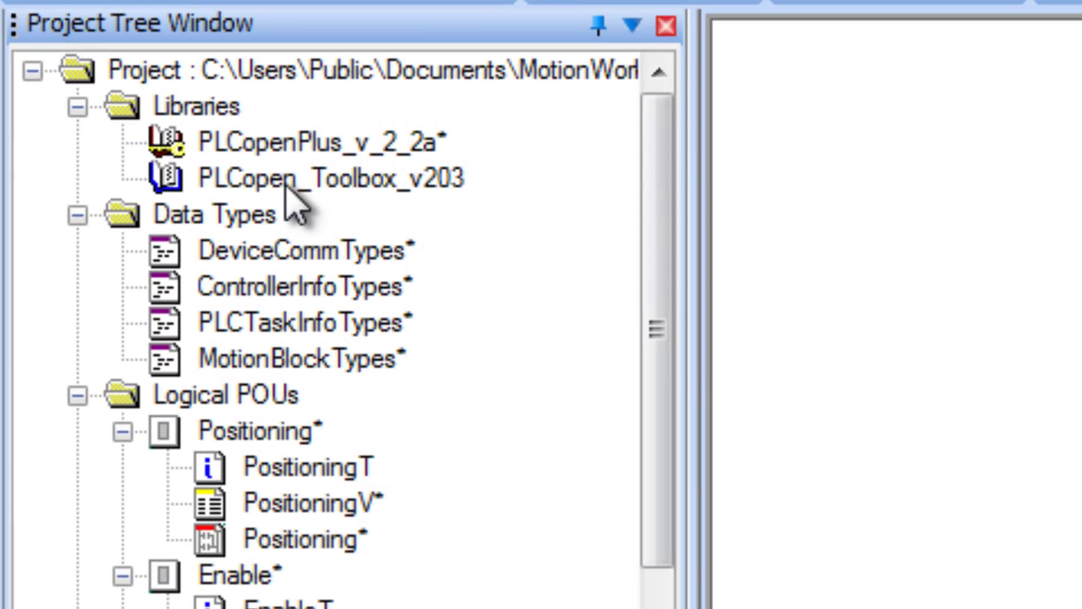
left_click(188, 177)
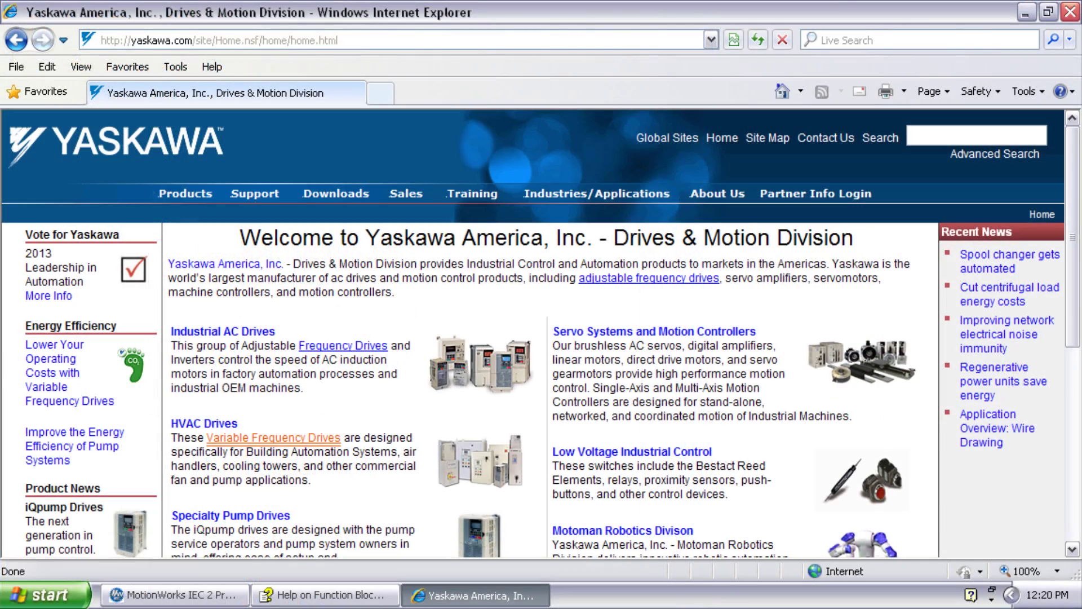
- Go to the yaskawa.com/iec page and follow the MP2300Siec link
key("alt+d")
type("yaskawa.com")
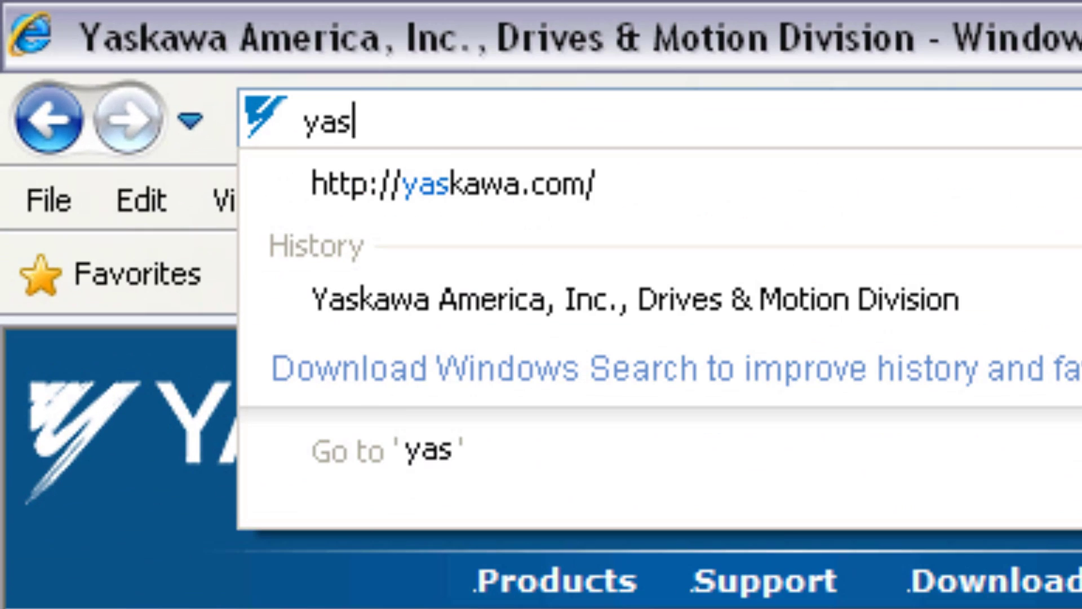
type("/site/Produc")
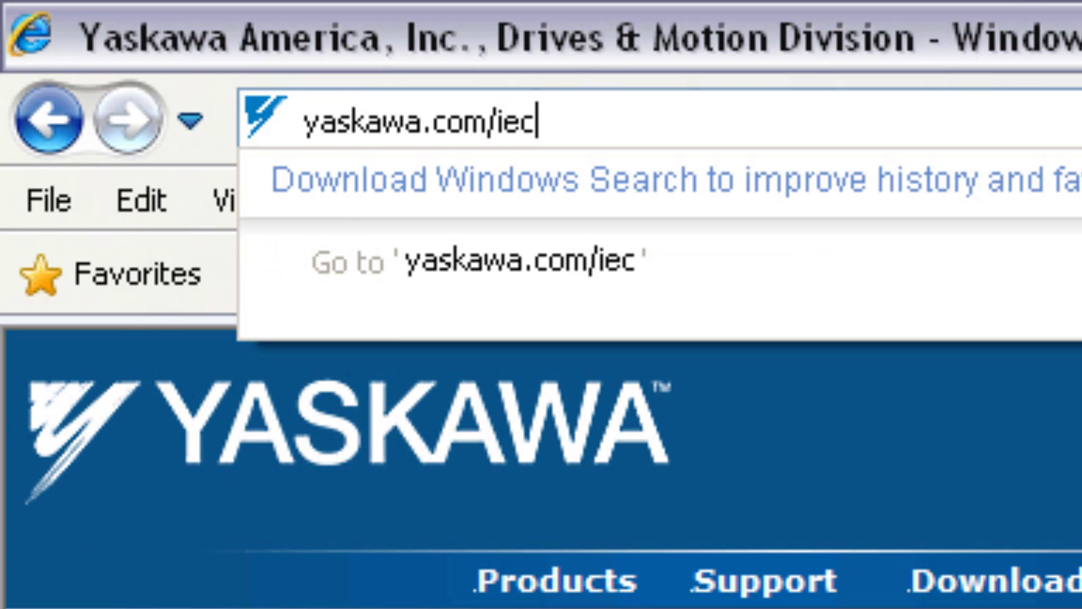
key("Return")
scroll(1065, 414, "down", 3)
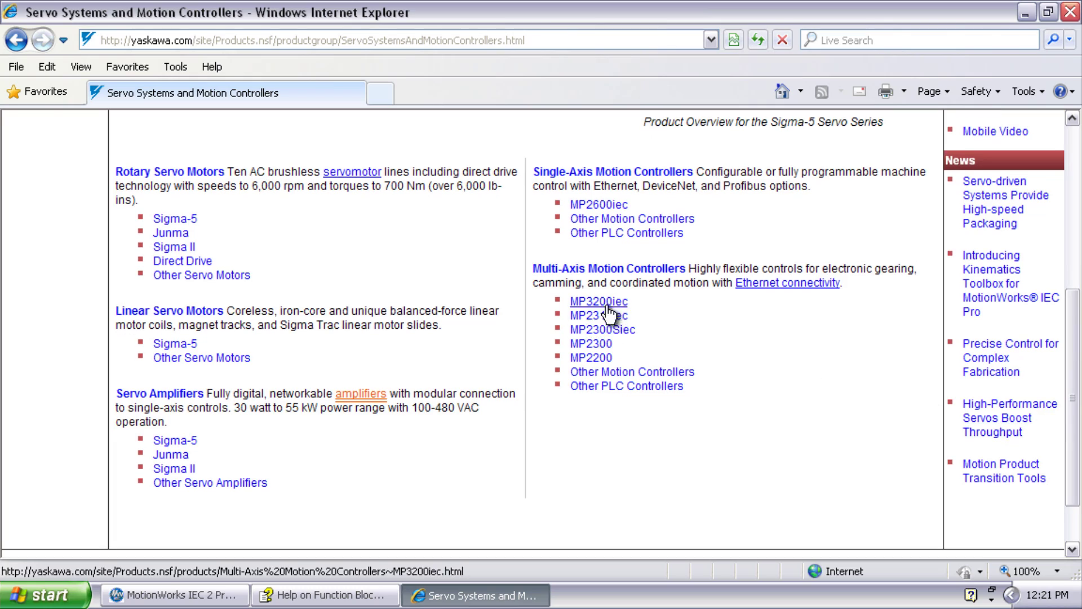
left_click(606, 329)
scroll(1035, 337, "down", 1)
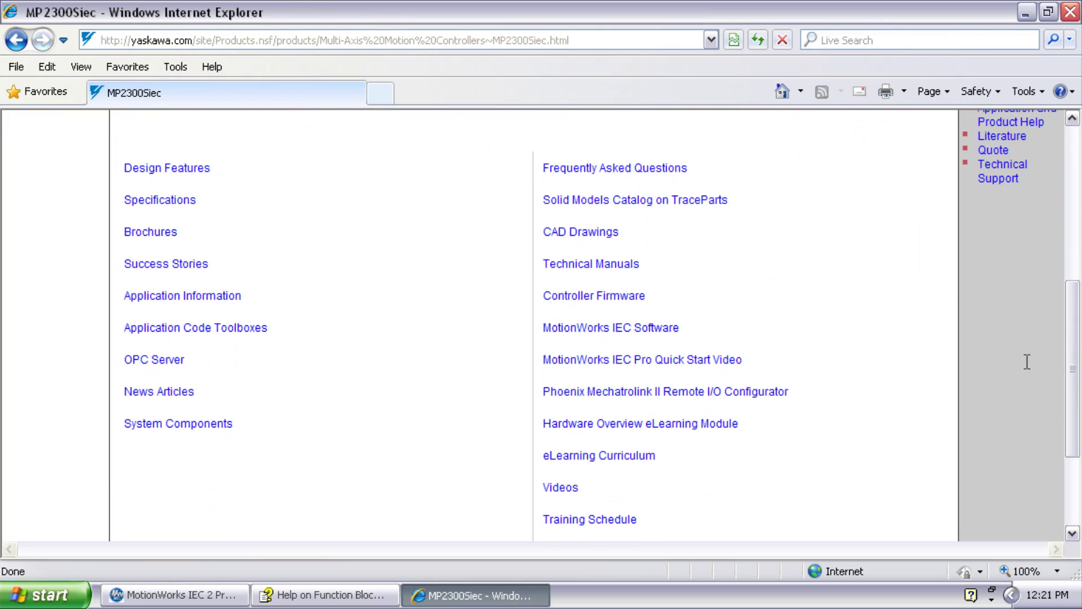